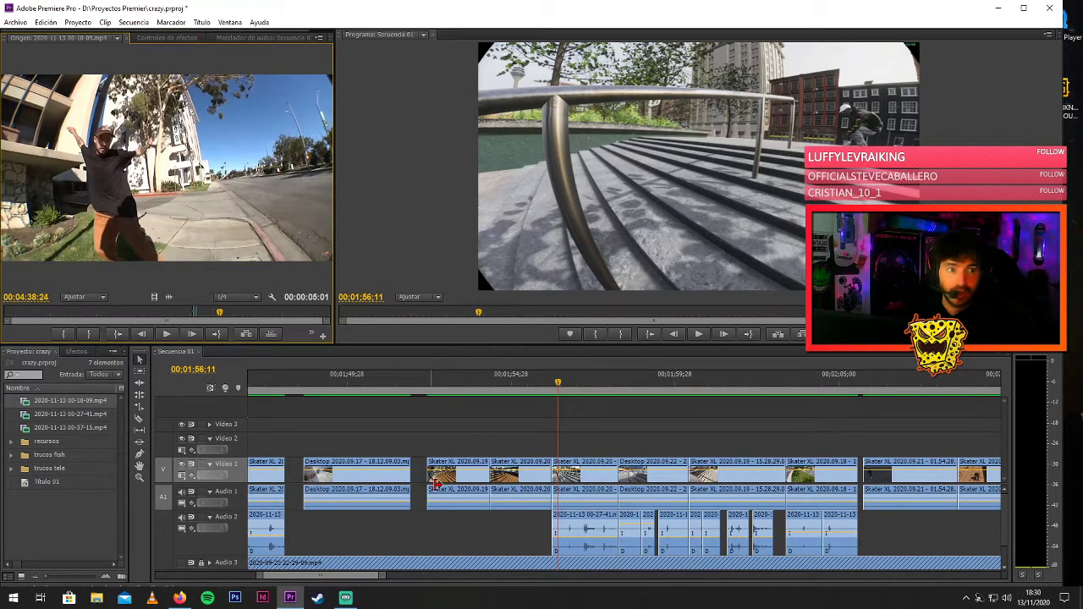
Switch to the Firefox browser and play the third video of ThrasherMagazine's Rough Cuts playlist.
click(182, 596)
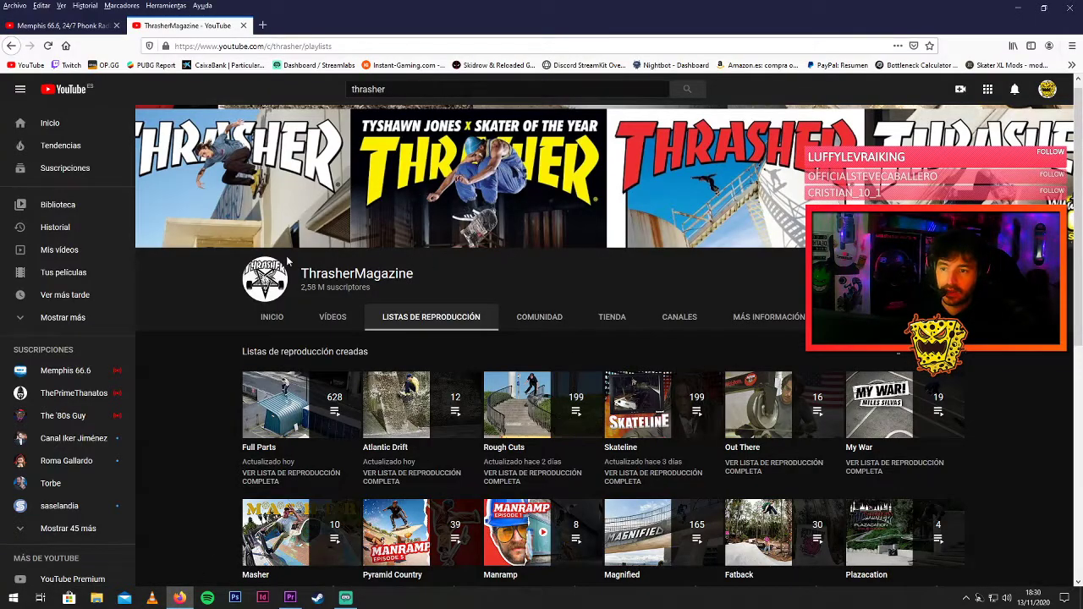
mouse_move(525, 436)
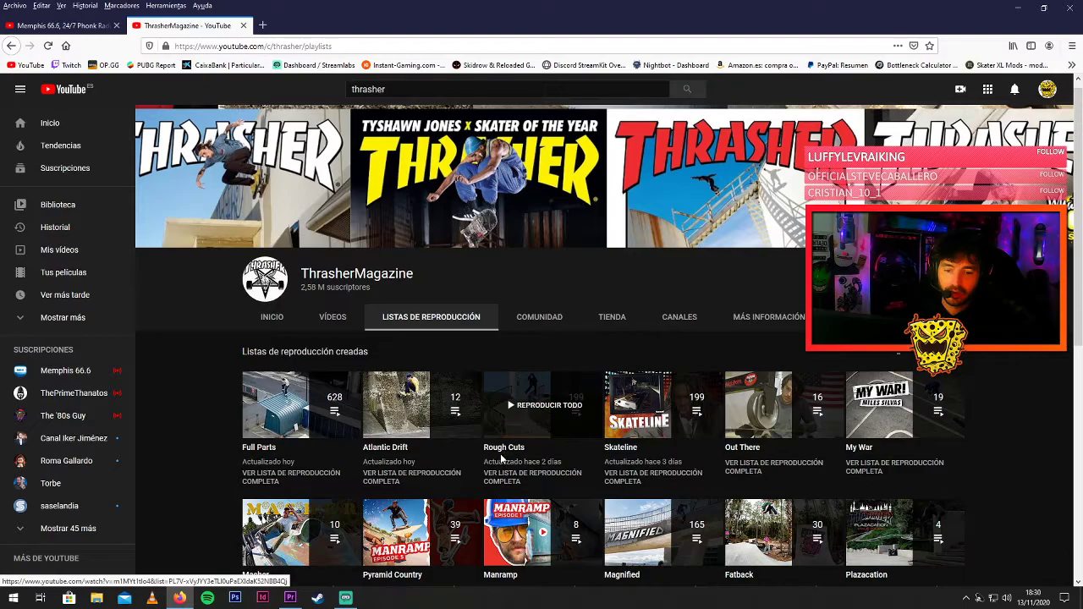
click(511, 446)
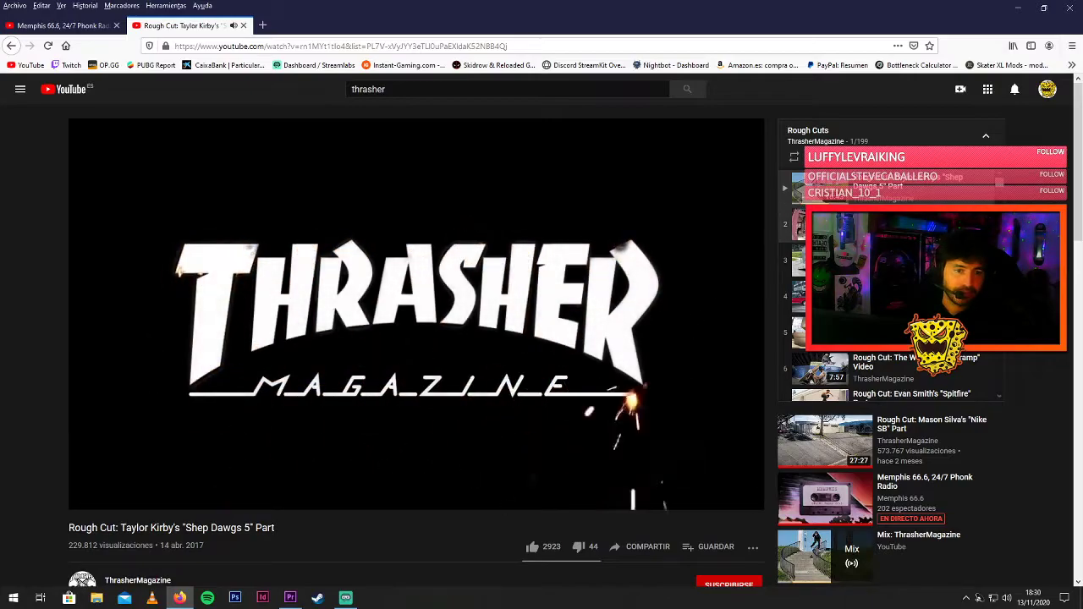
click(131, 499)
click(132, 499)
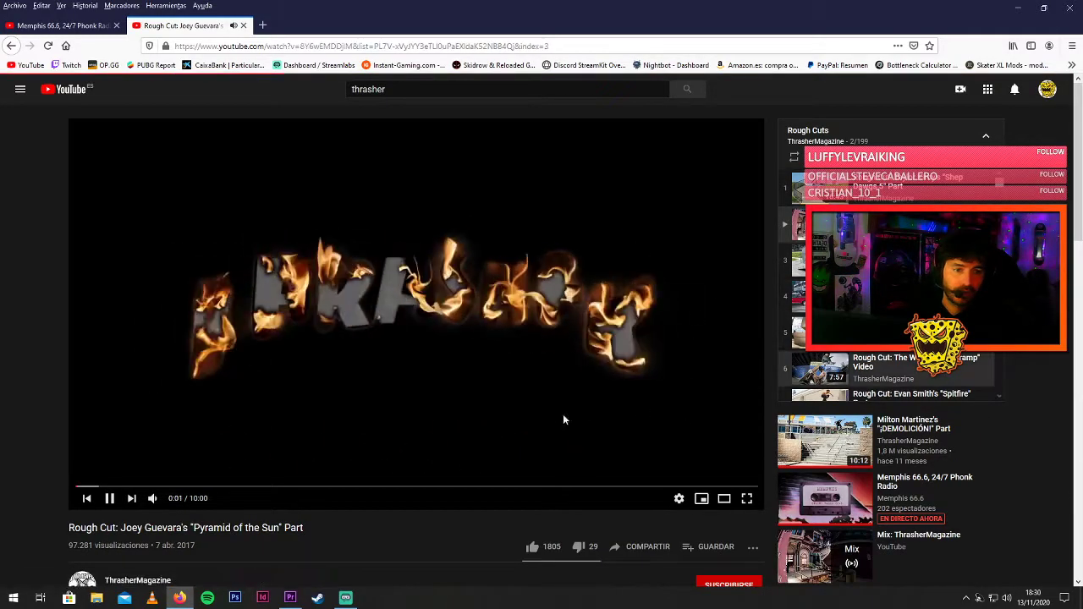
Watch a later part of the video with the sound muted, and close its tab to return to Premiere Pro.
click(333, 489)
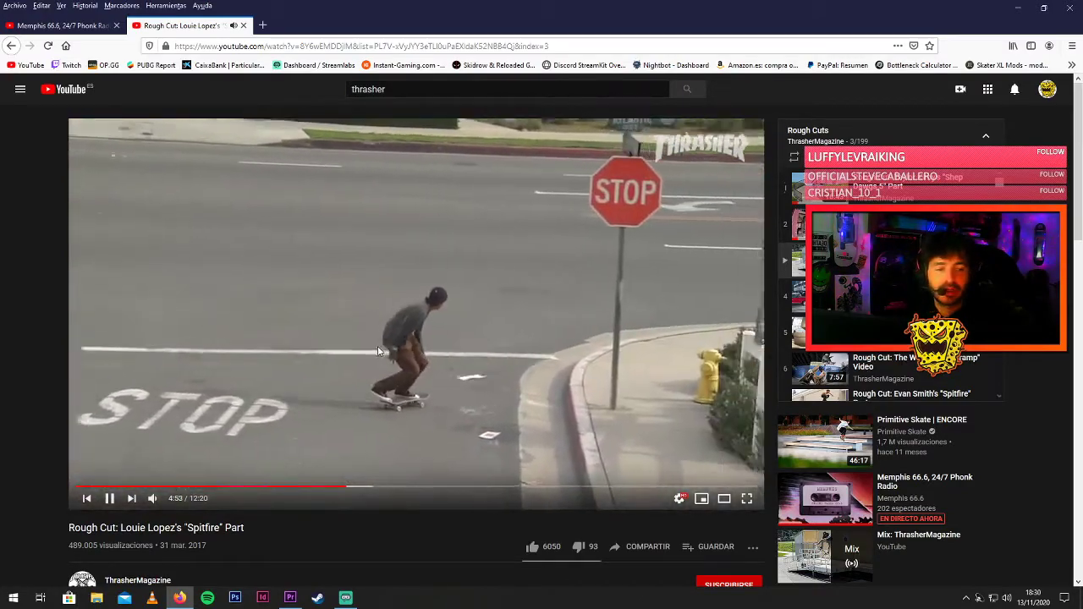
click(153, 498)
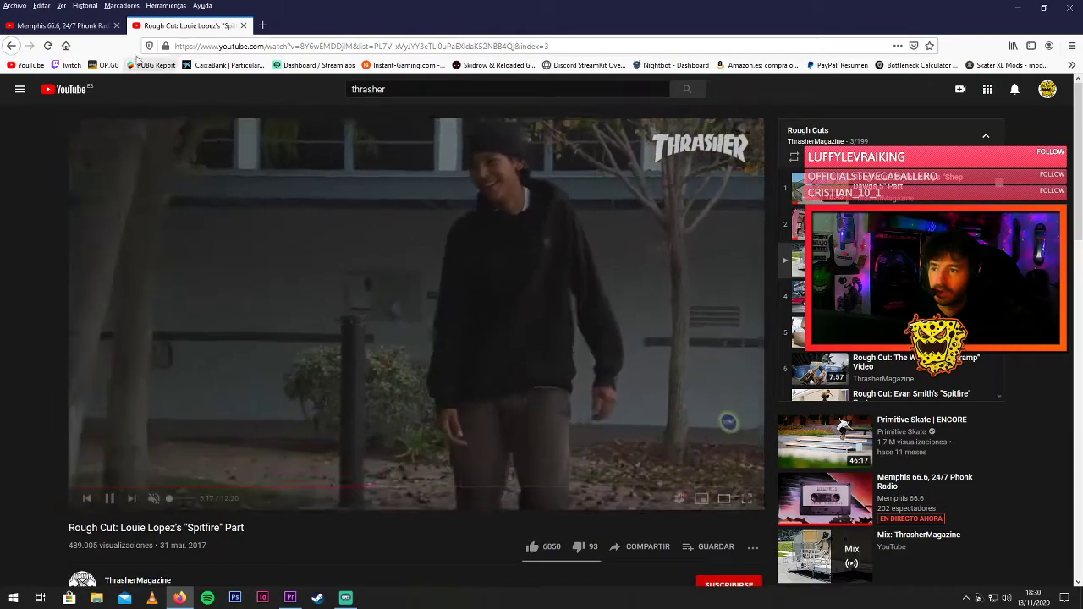
click(245, 25)
click(1020, 10)
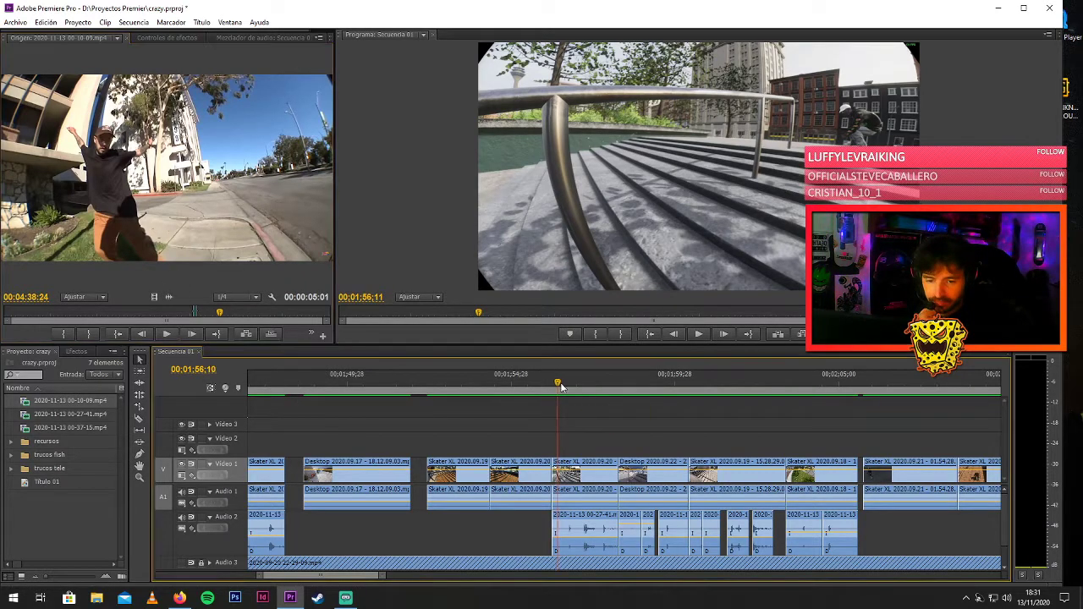
Play back the handrail trick in the sequence starting at about 00;01;56 to hear its Audio 2 sounds.
click(518, 392)
drag(383, 576, 385, 581)
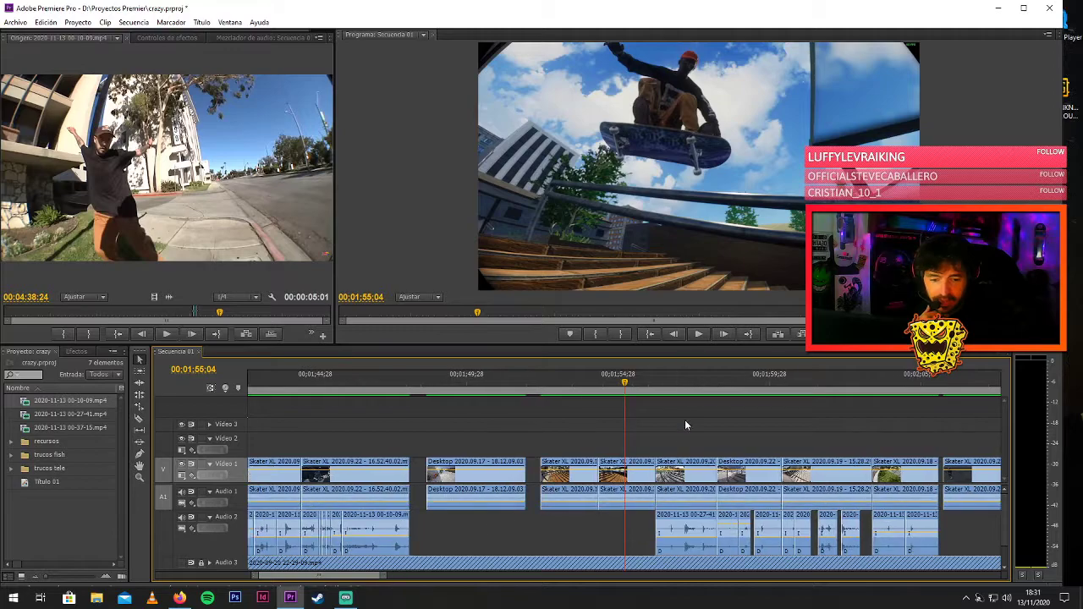
drag(687, 382, 650, 384)
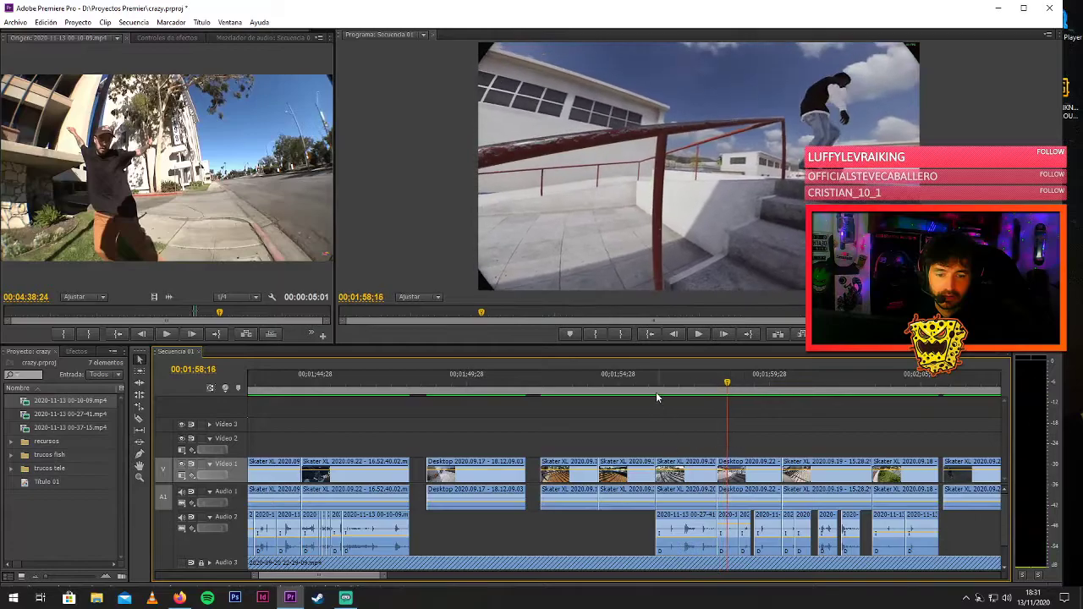
click(654, 389)
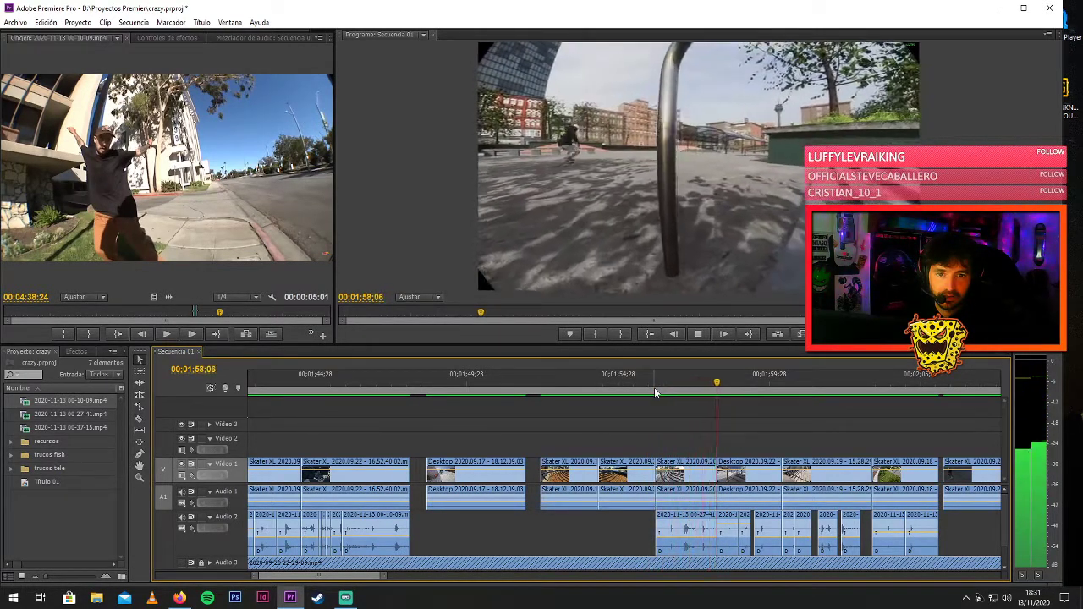
key(space)
click(669, 523)
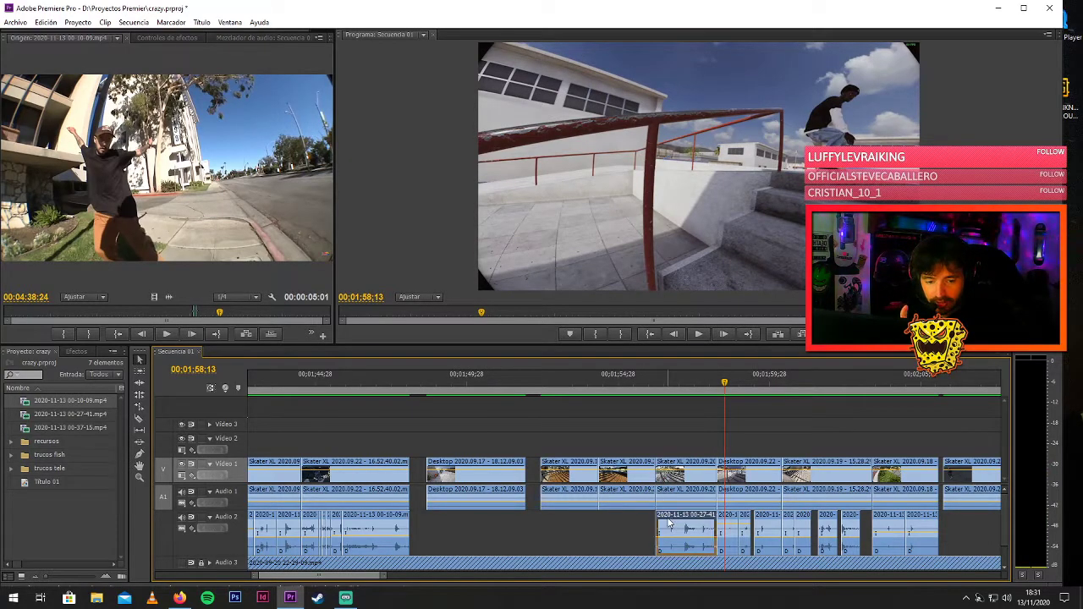
drag(70, 414, 204, 315)
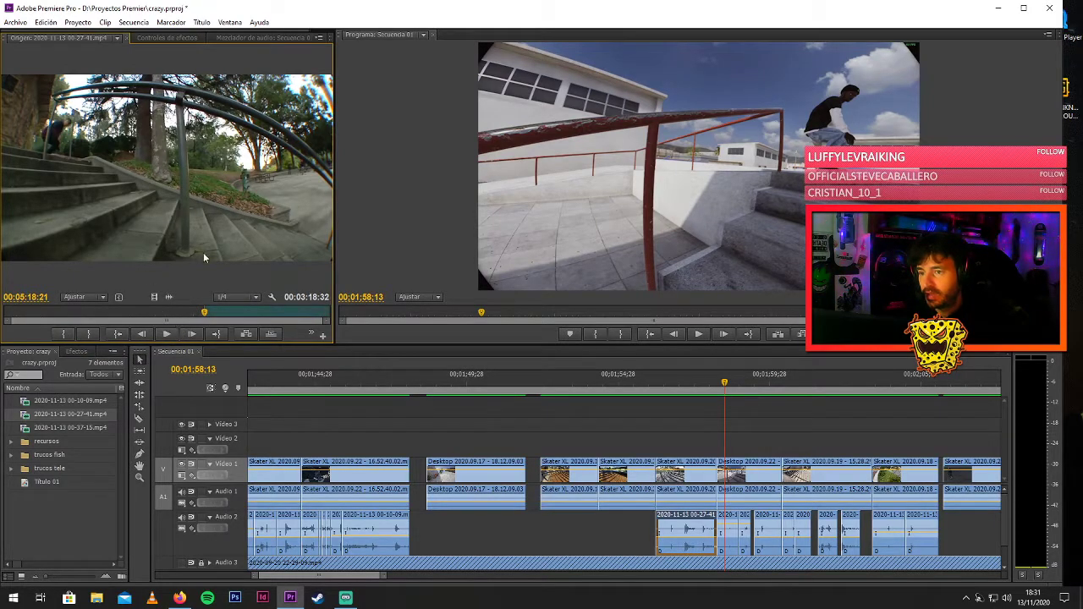
key(space)
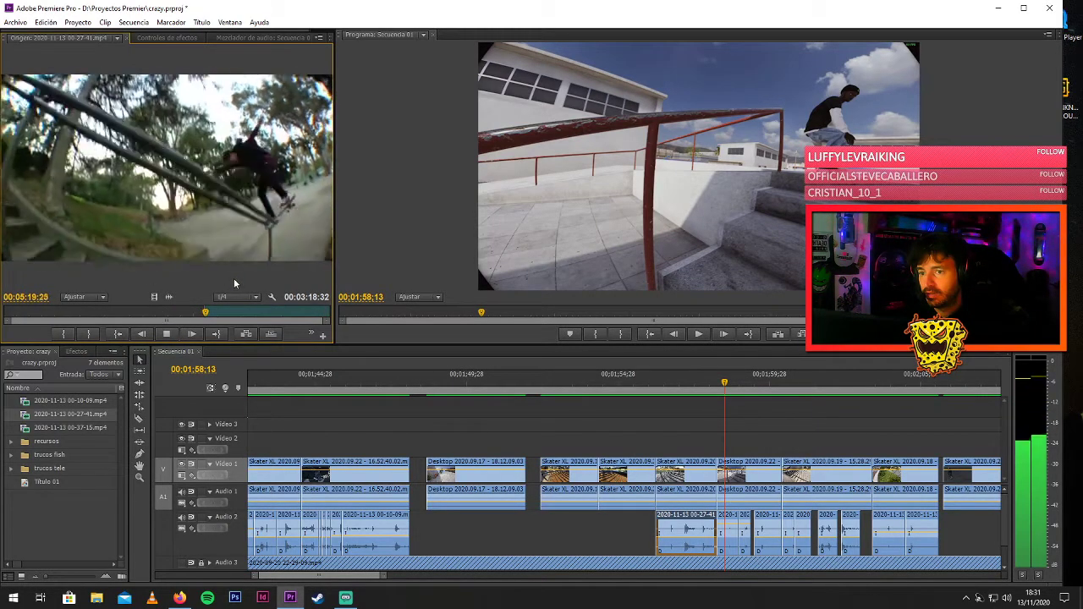
key(space)
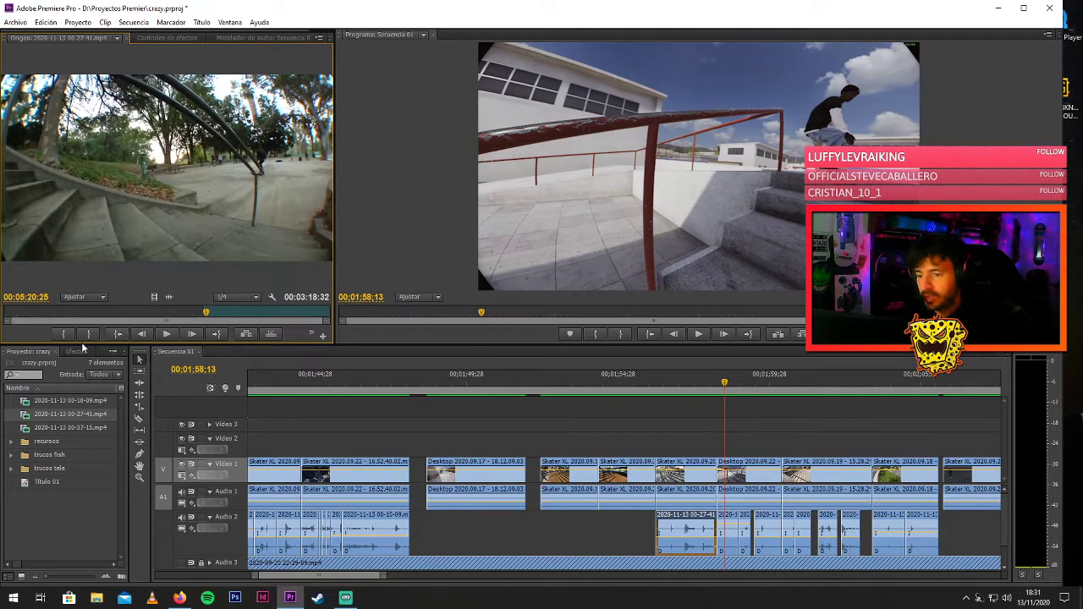
Place the marked segment on Video 2 and Audio 2 in the empty stretch near 00;01;50, unlink it and delete its video part.
drag(334, 273, 524, 444)
right_click(525, 441)
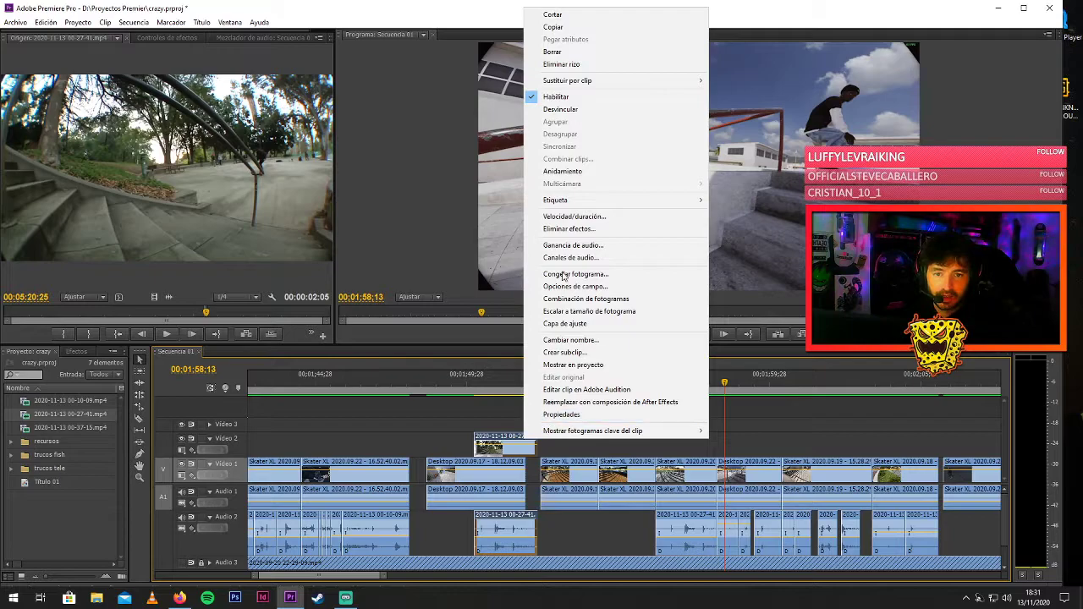
click(560, 109)
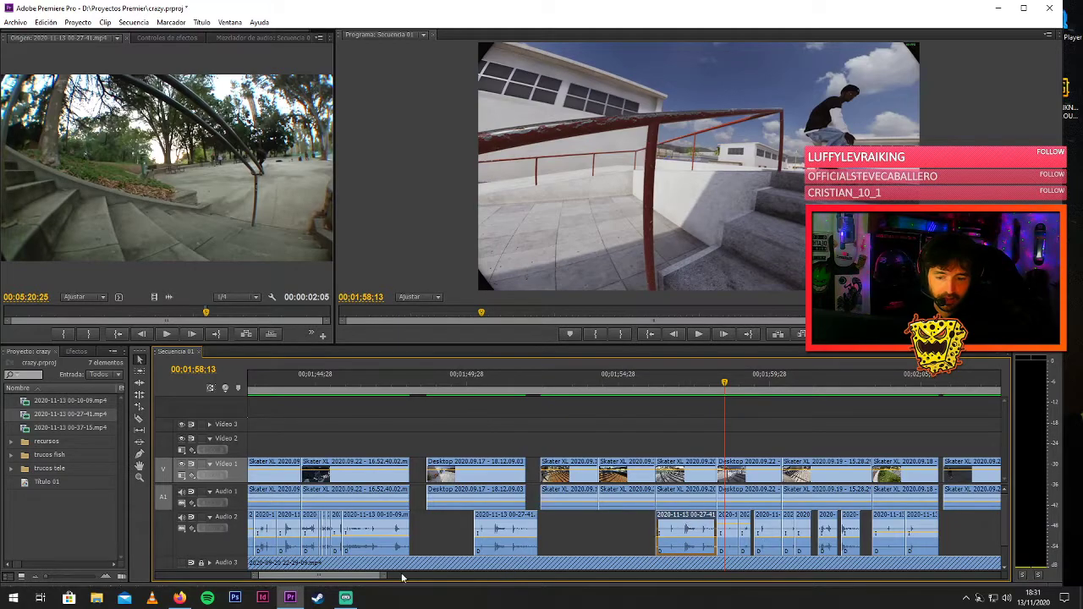
Compare the handrail trick with its Audio 2 waveform peaks at 00;01;56;21, 00;01;57;04 and 00;01;57;22.
drag(385, 576, 364, 593)
click(505, 516)
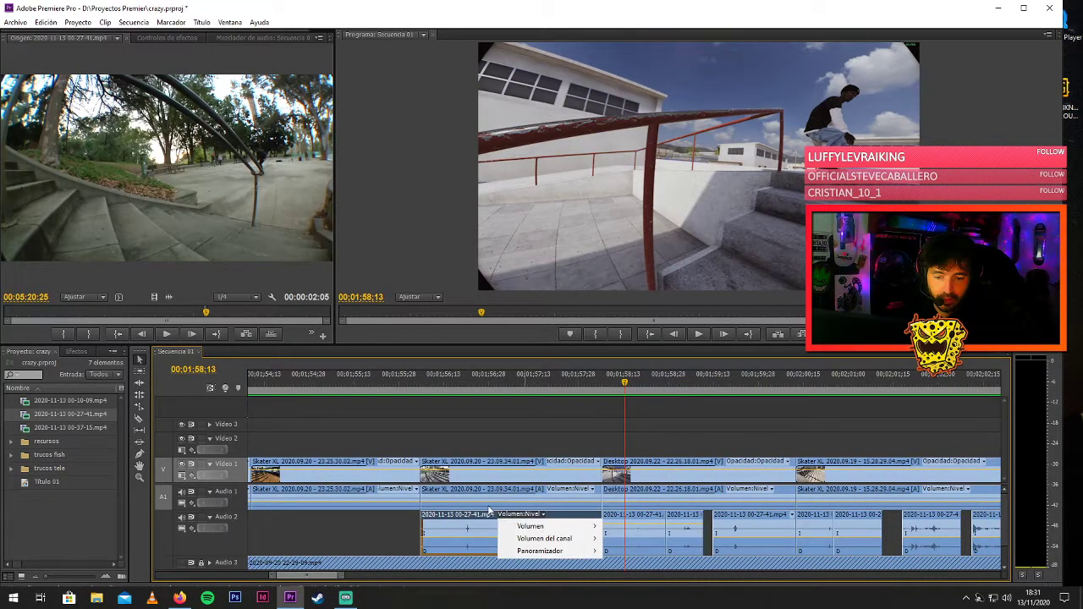
drag(471, 386, 470, 385)
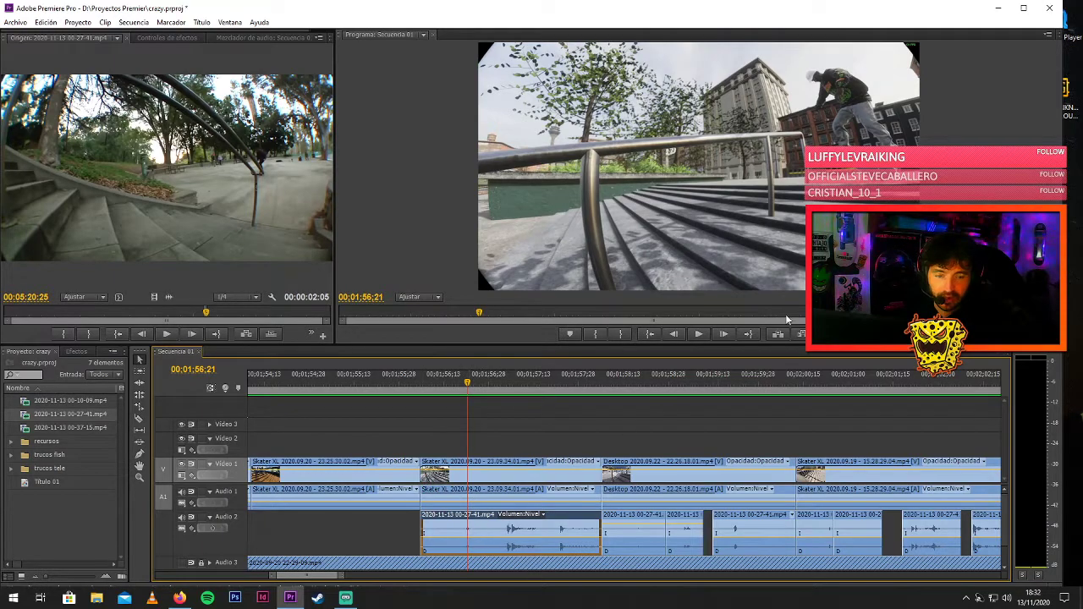
drag(469, 387, 508, 392)
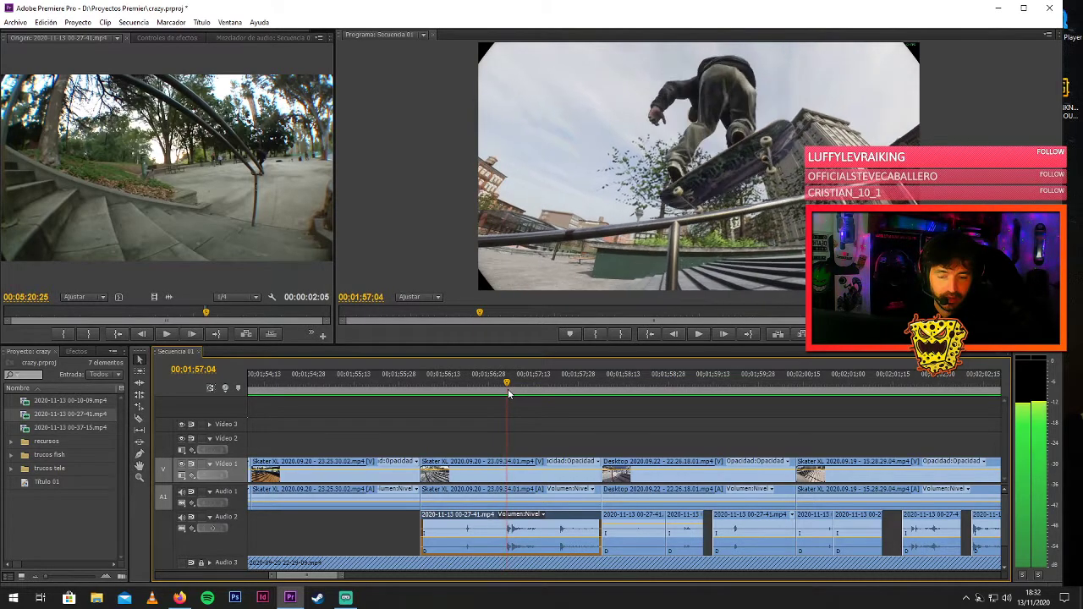
drag(508, 388, 560, 394)
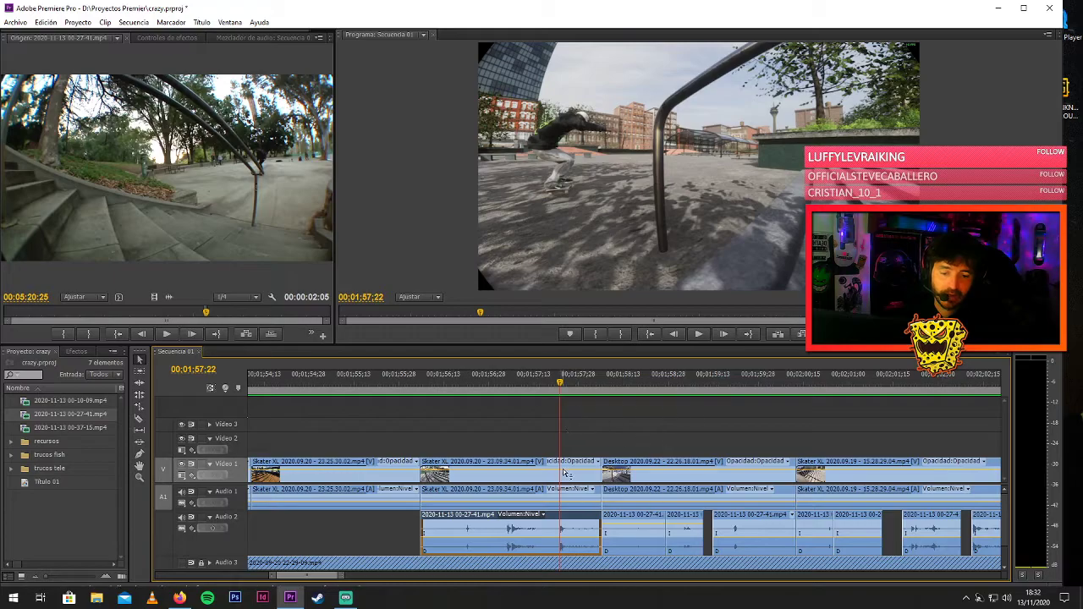
drag(560, 398, 510, 400)
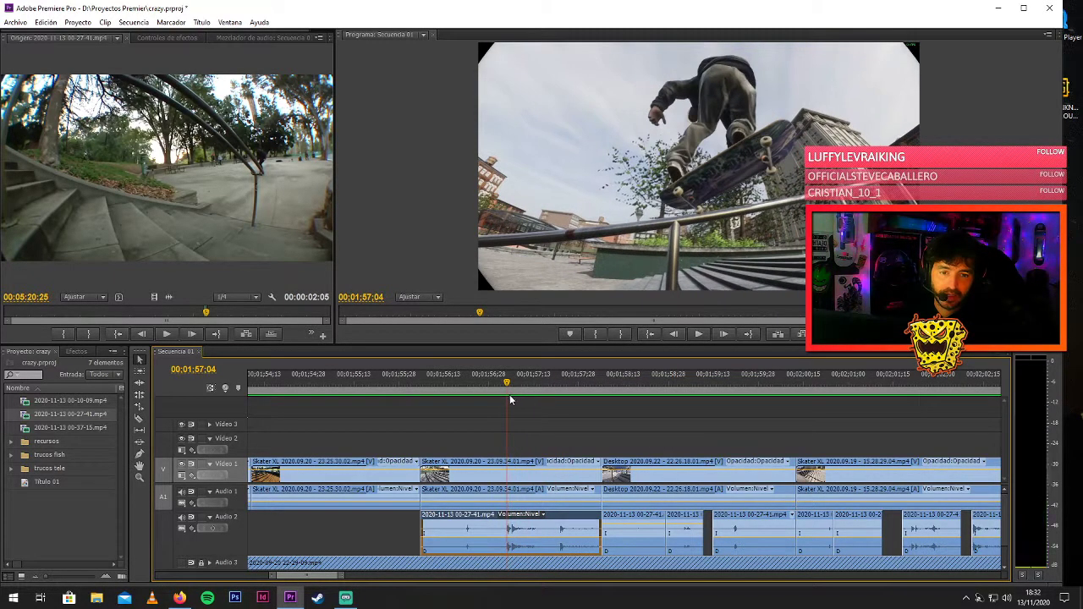
Split the Audio 2 clip under the handrail trick at 00;01;57;04.
drag(337, 579, 303, 577)
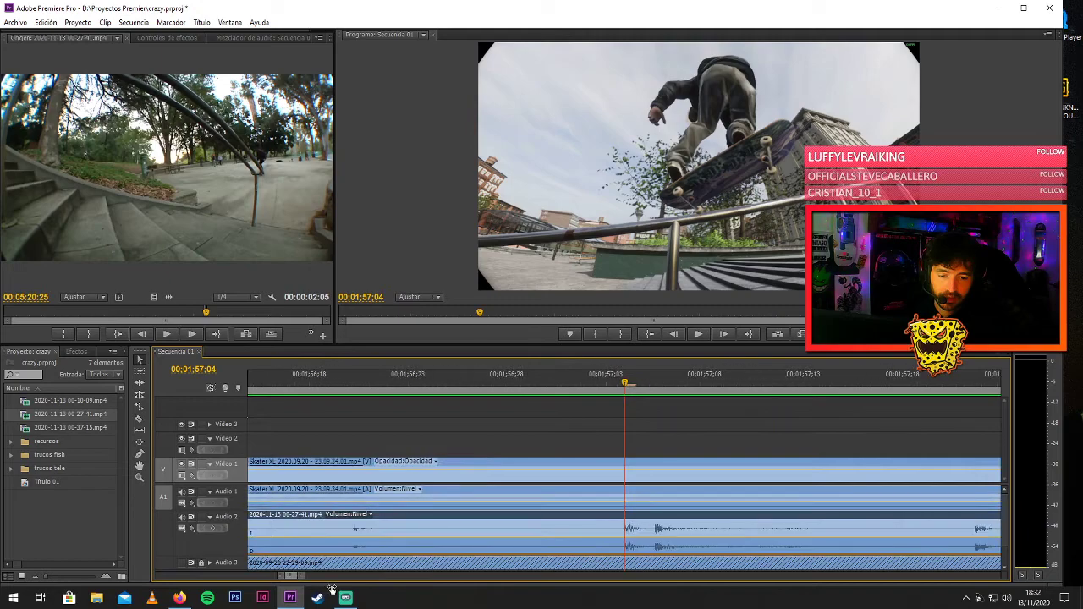
key(minus)
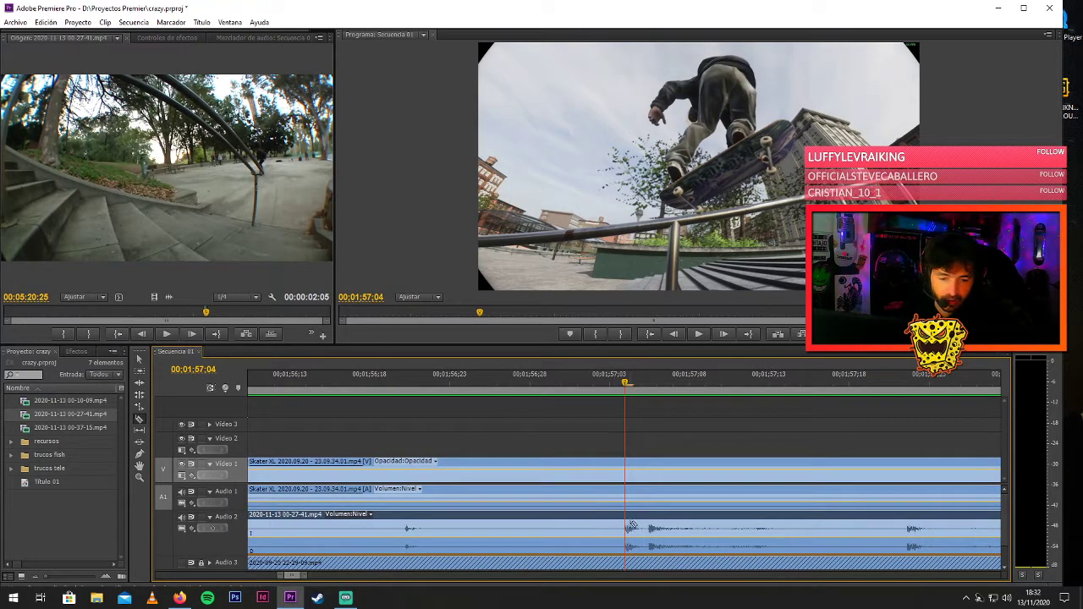
click(629, 526)
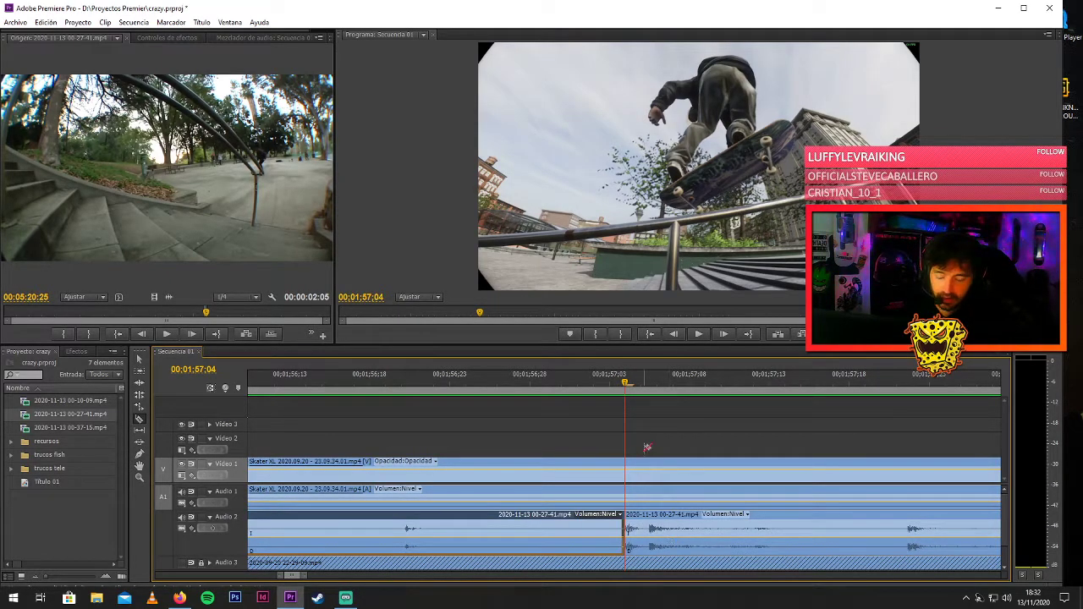
Try moving the second part of the split audio to start at 00;01;57;06 and play the trick back.
key(space)
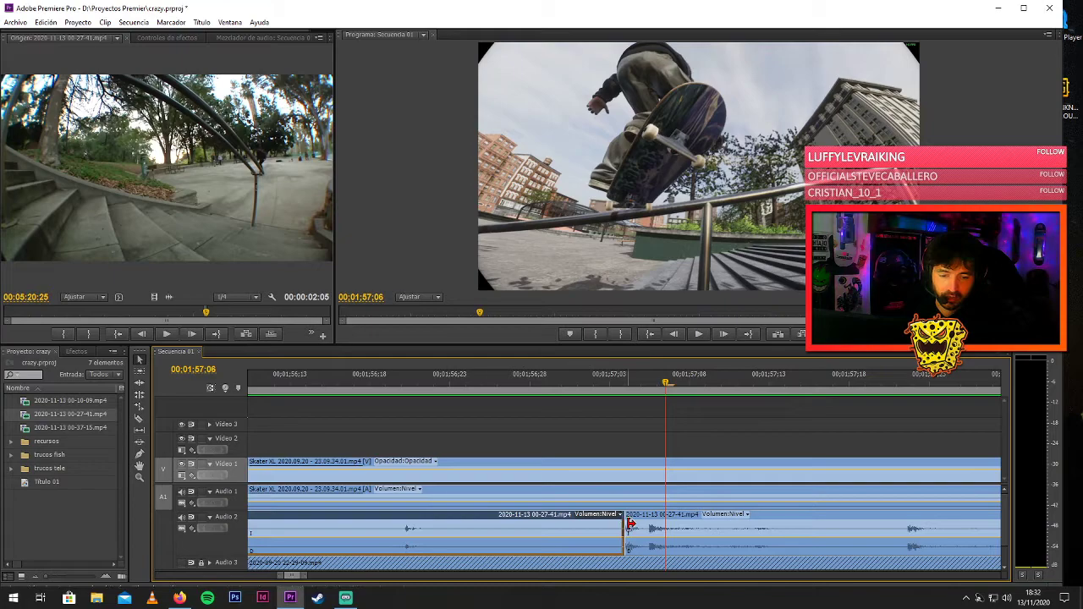
mouse_move(706, 526)
mouse_down()
mouse_move(719, 528)
mouse_move(715, 537)
mouse_up()
click(576, 382)
key(space)
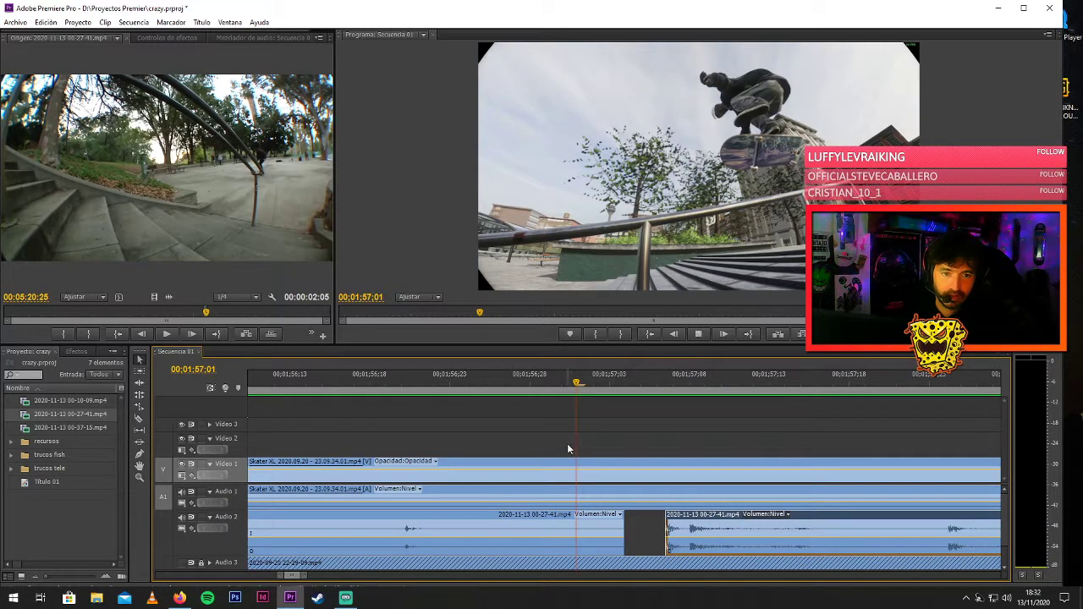
key(space)
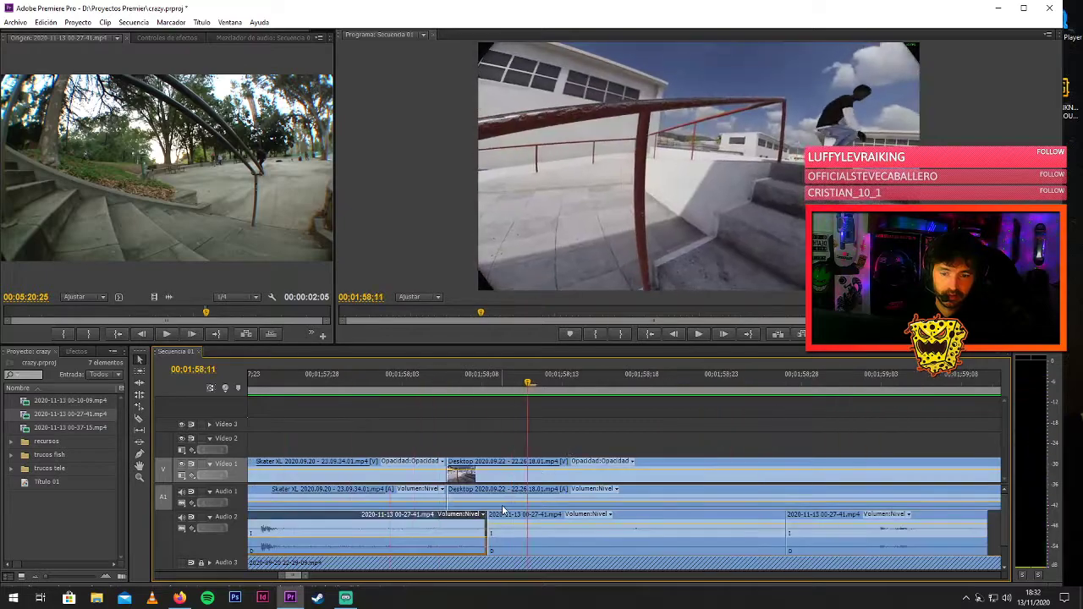
Undo the shift and split of the Audio 2 clip and replay the handrail trick from just before its start.
drag(305, 577, 323, 578)
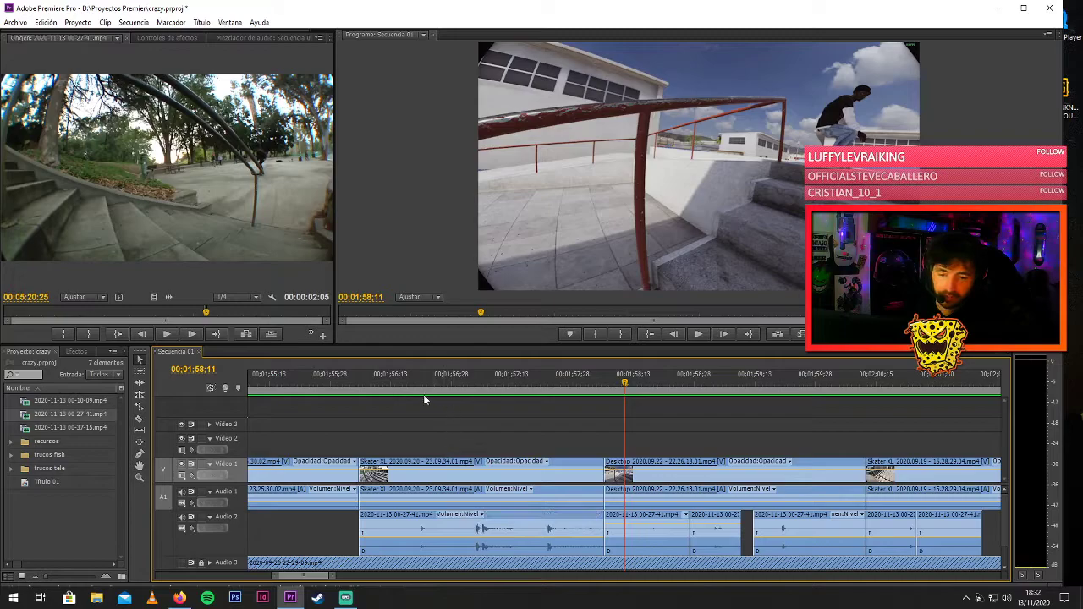
click(344, 383)
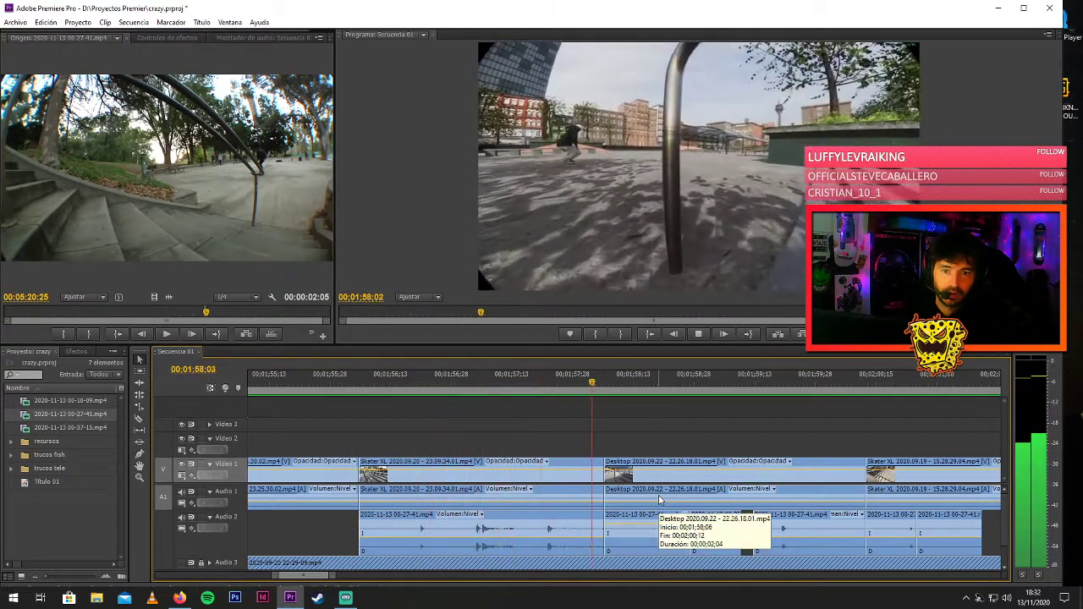
key(space)
drag(332, 577, 392, 582)
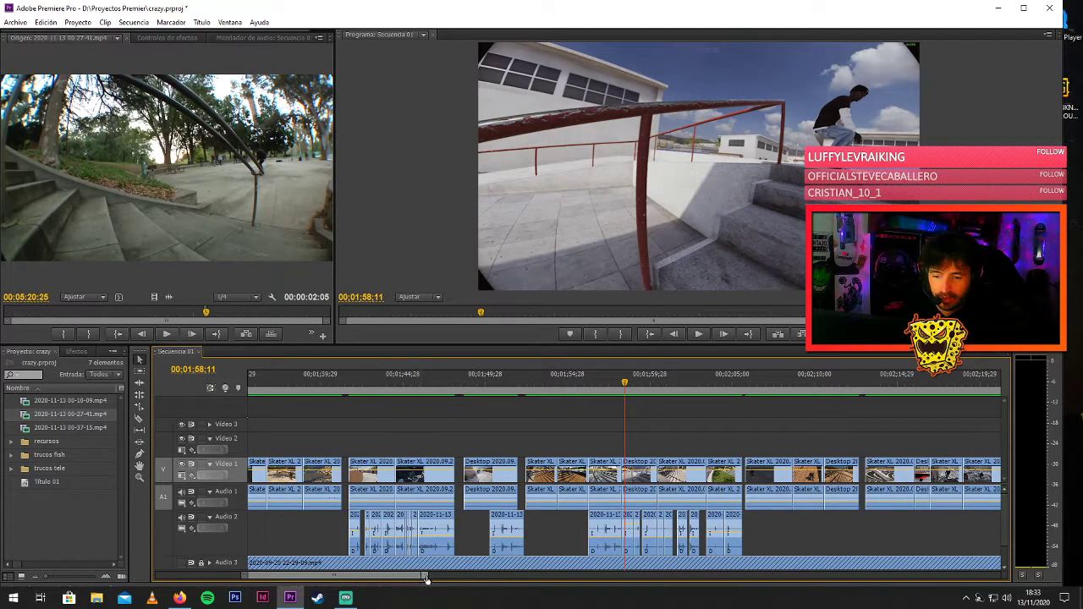
drag(425, 578, 344, 598)
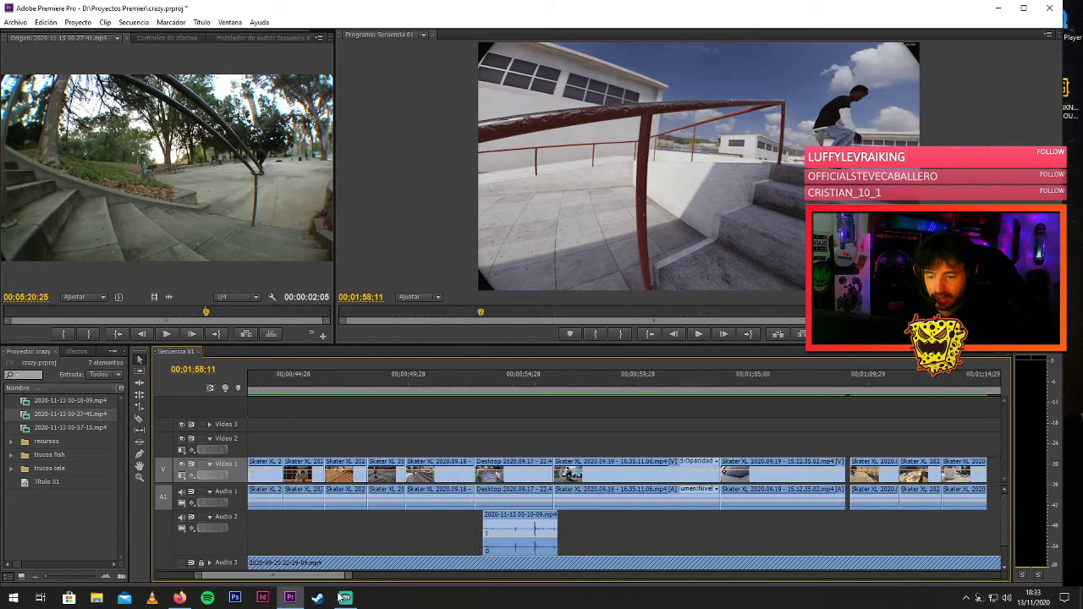
click(497, 384)
key(space)
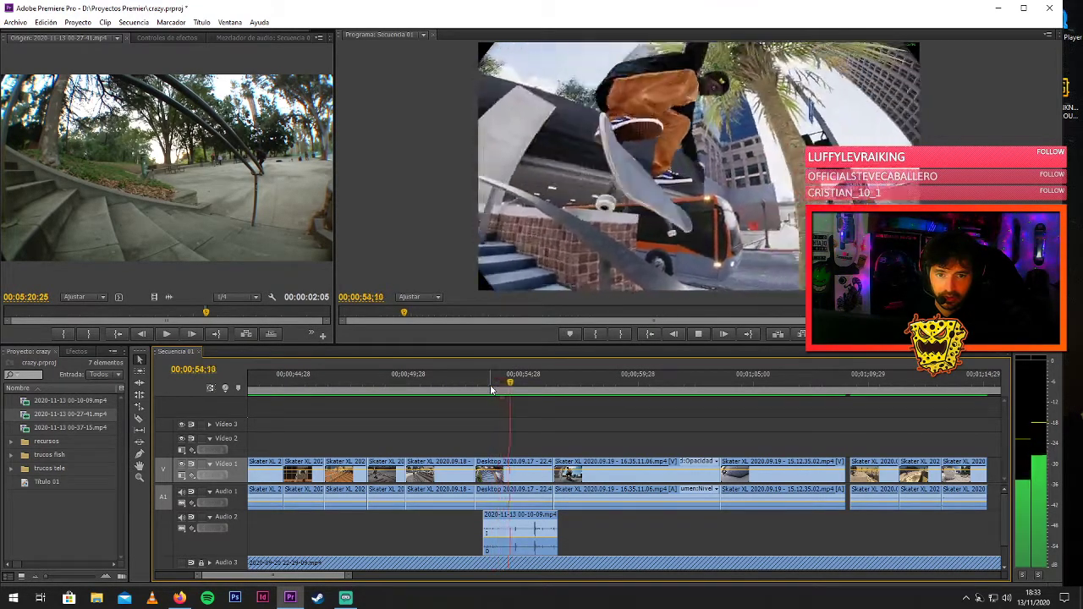
key(space)
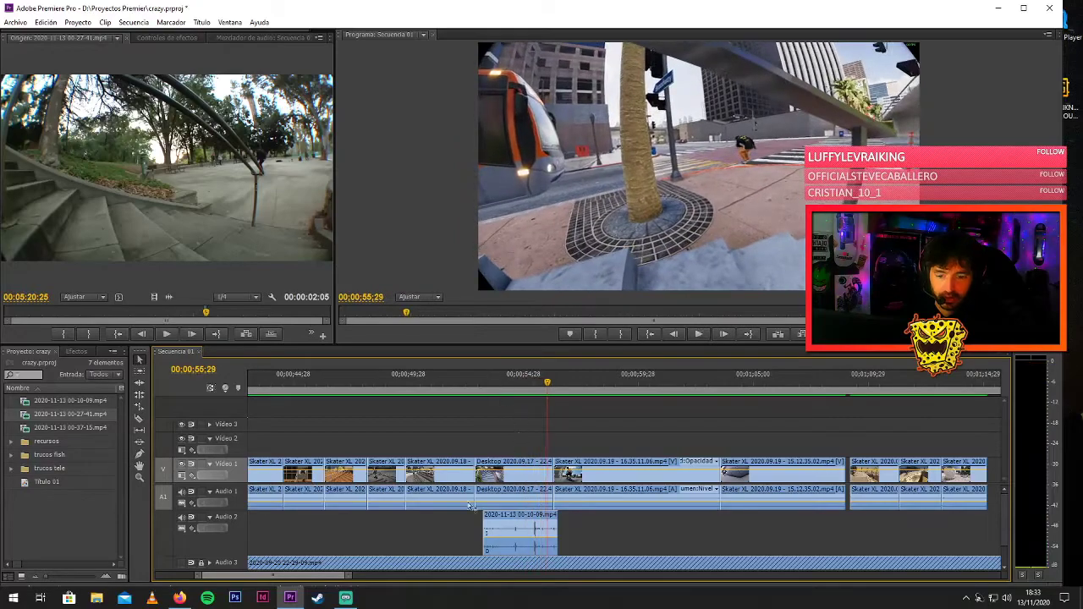
Move the Audio 2 clip under the palm-tree stair trick to start at 00;00;52;25, where its video clip begins.
drag(349, 578, 285, 577)
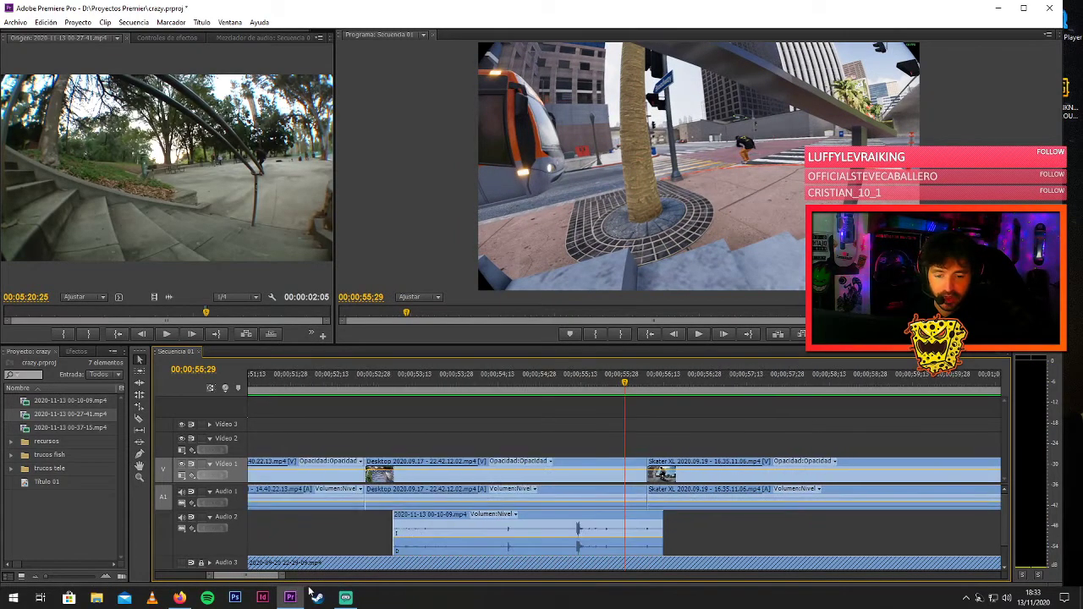
click(509, 383)
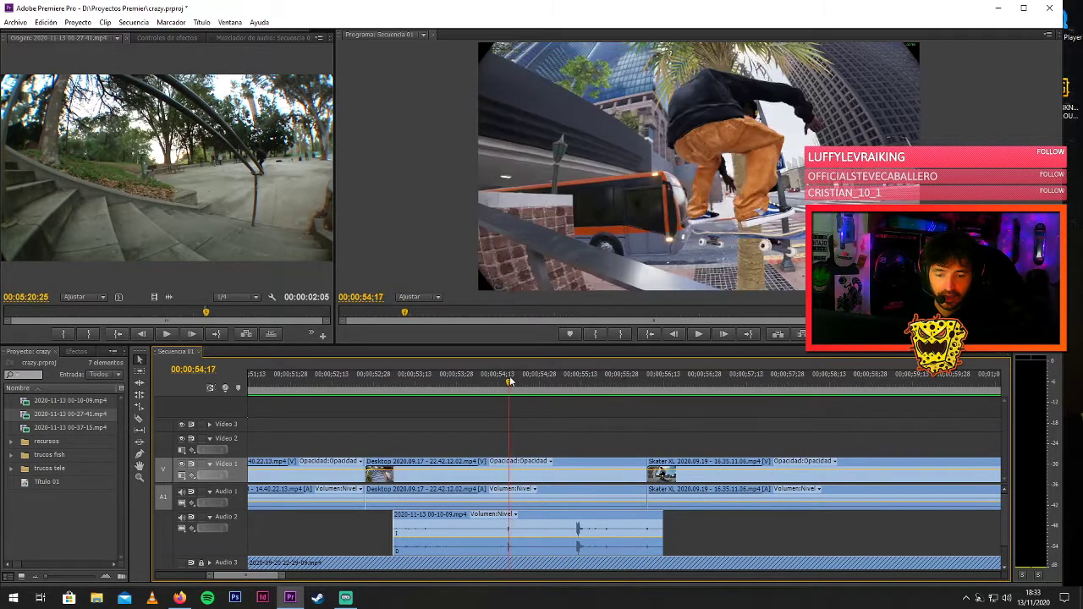
drag(509, 383, 395, 388)
drag(436, 527, 407, 533)
key(Up)
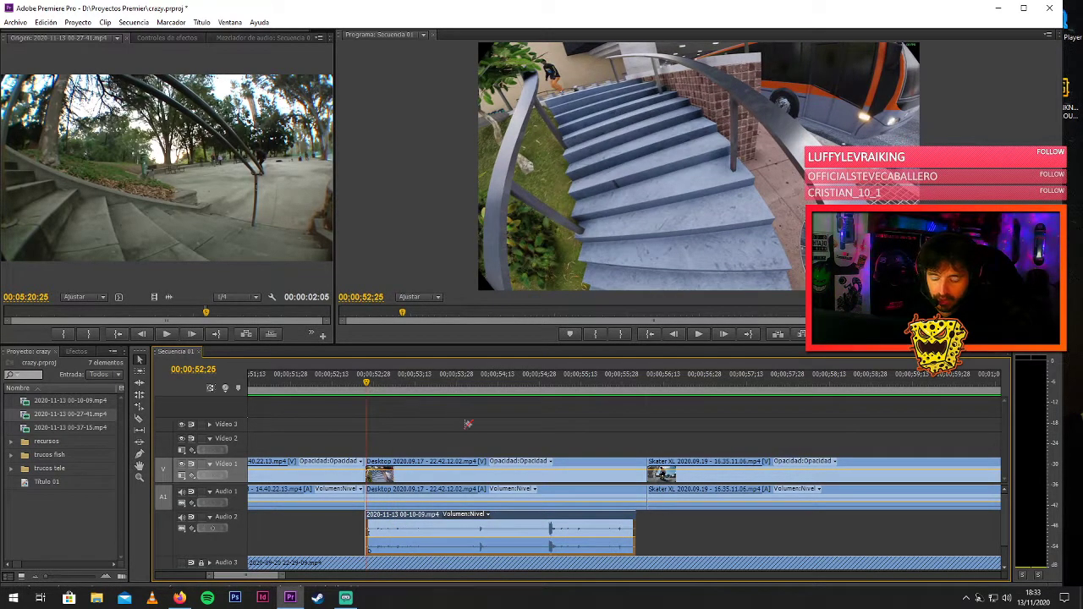
Split the Audio 2 clip at about 00;00;54;22, start the landing part at about 00;00;55;00 and end it with the video clip.
click(525, 529)
mouse_move(562, 381)
mouse_down()
mouse_move(578, 376)
mouse_move(556, 389)
mouse_move(567, 383)
mouse_up()
click(546, 529)
drag(543, 528, 645, 527)
Play back the landing from about 00;00;54;26 and replay it to check the sound against the picture.
click(542, 376)
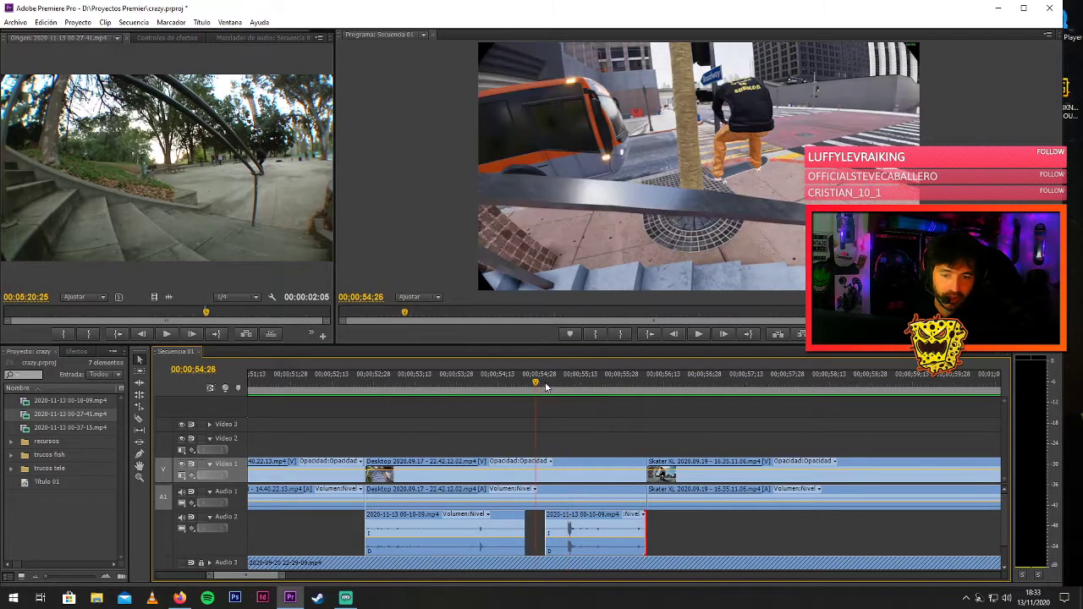
key(space)
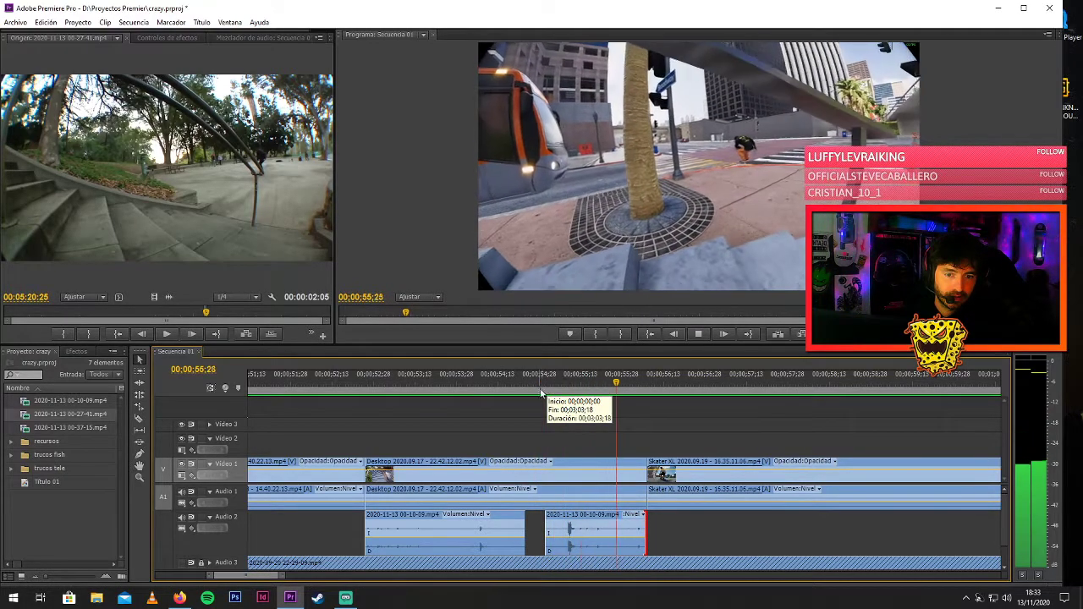
click(550, 385)
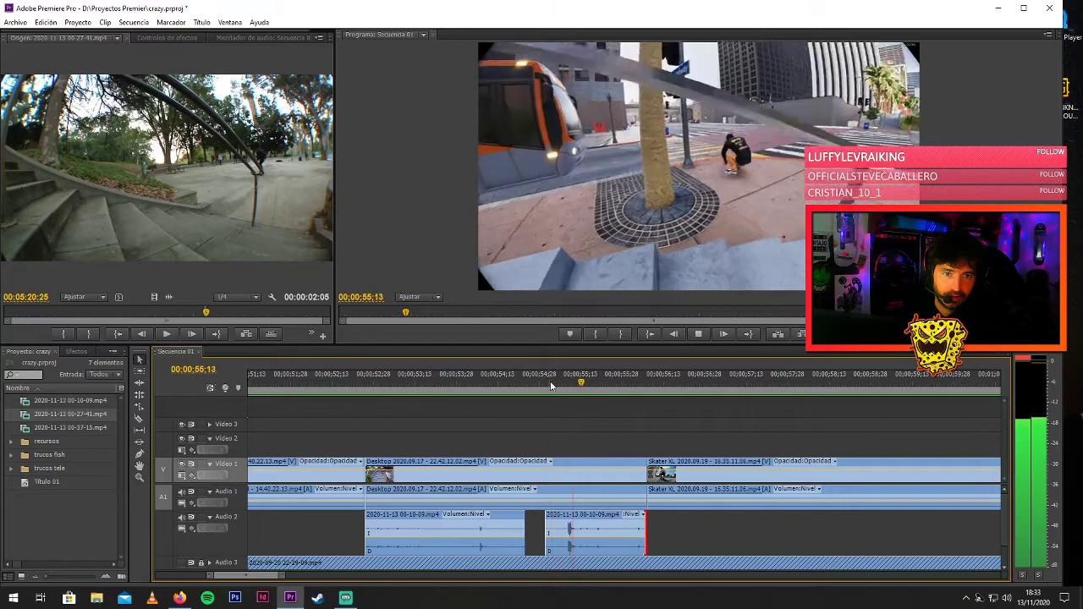
key(space)
Split the first audio part at about 00;00;54;02, start its second section at about 00;00;53;08 and extend that section's end to about 00;00;54;07.
mouse_move(403, 394)
mouse_down()
mouse_move(455, 395)
mouse_move(411, 395)
mouse_up()
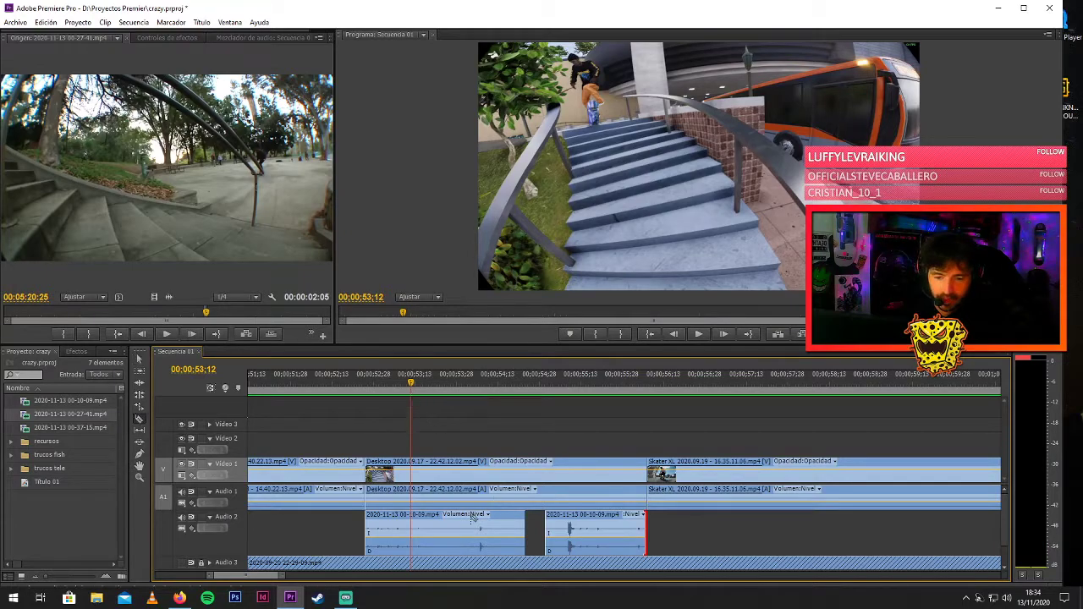
drag(509, 526, 440, 526)
click(467, 529)
mouse_move(463, 527)
mouse_down()
mouse_move(506, 527)
mouse_move(481, 521)
mouse_up()
Replay the stair trick and extend the landing part's start back to about 00;00;54;15.
click(392, 383)
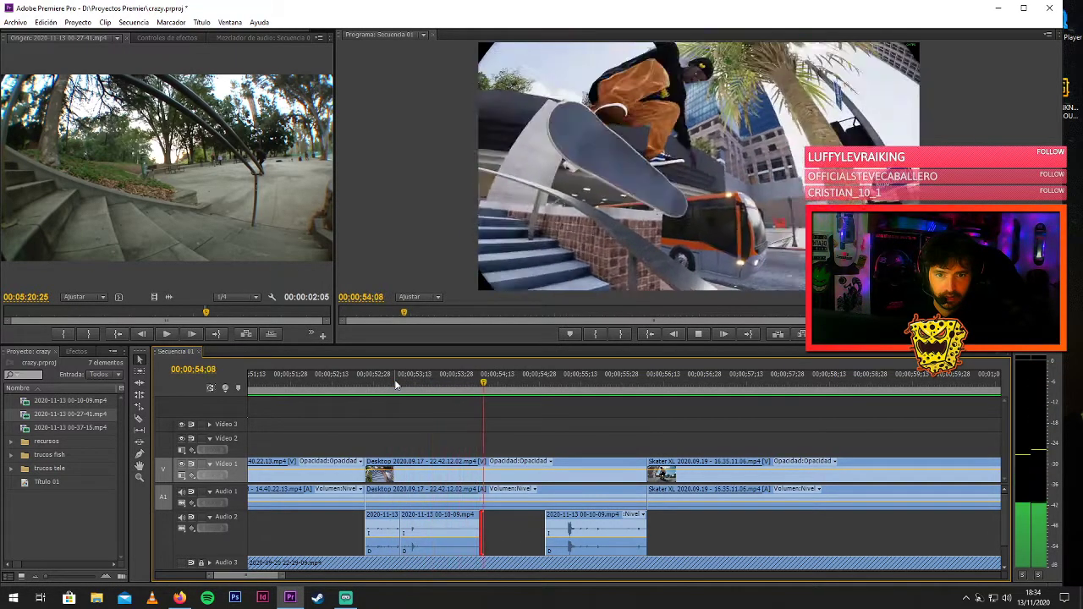
key(space)
key(space)
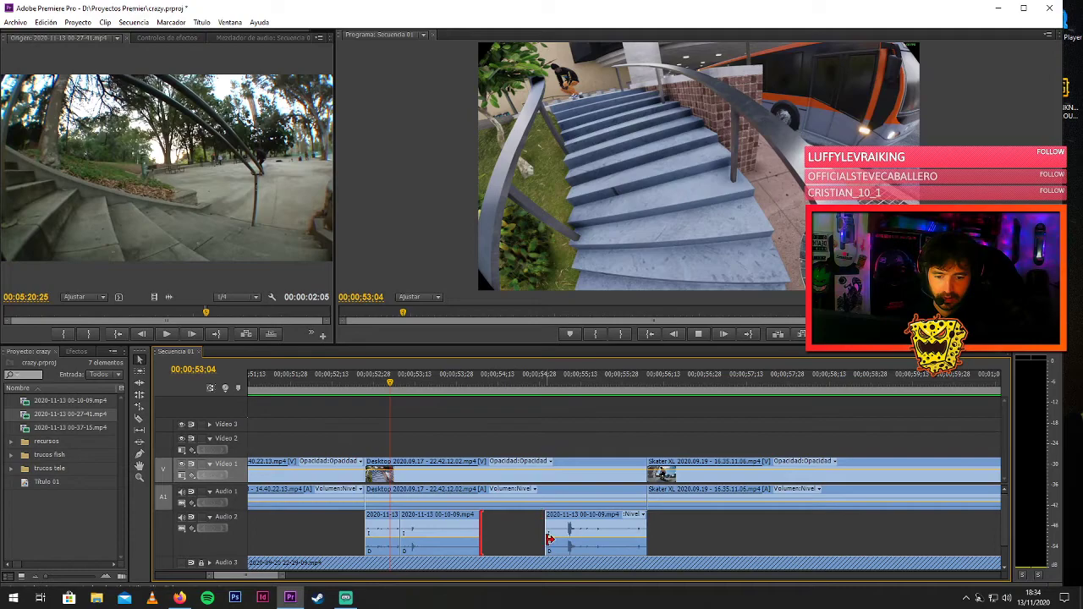
key(space)
drag(548, 531, 480, 530)
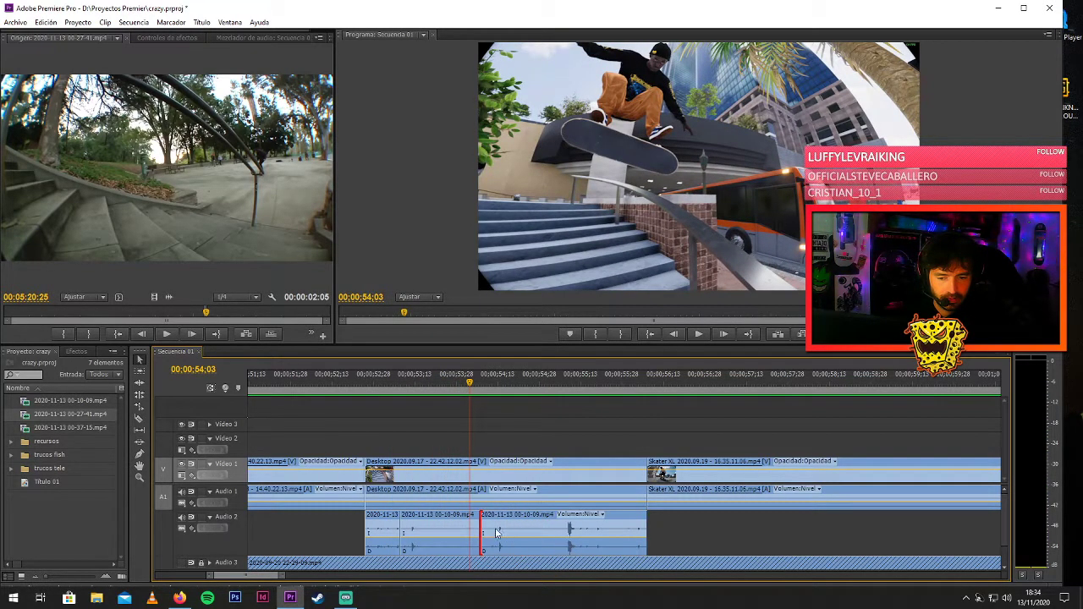
key(ctrl+z)
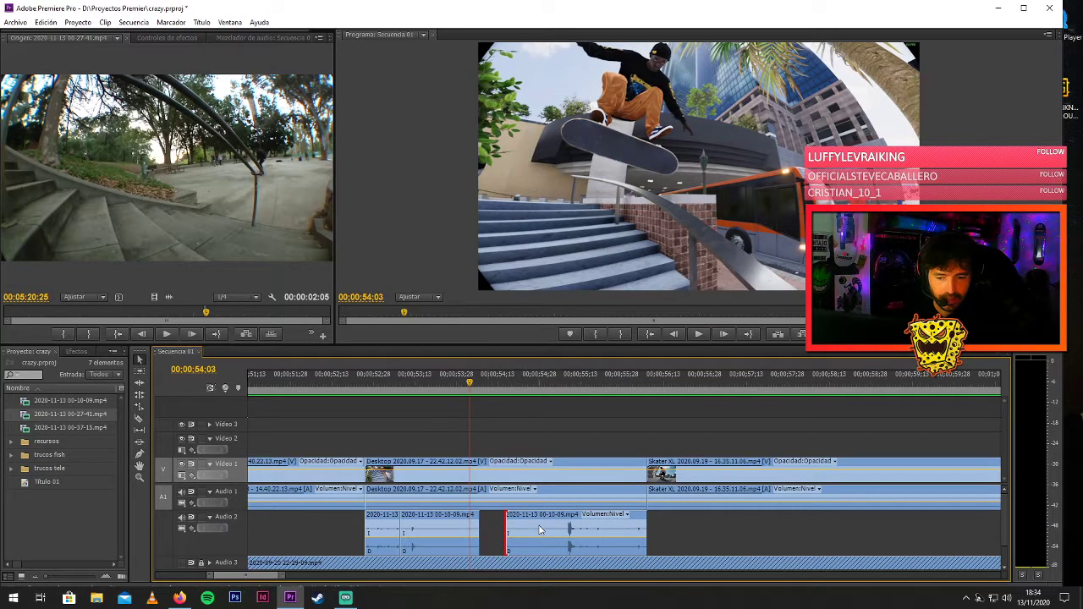
Try splitting the middle audio section at about 00;00;53;14 and slowing the remainder to 50% speed.
key(c)
click(417, 527)
right_click(435, 528)
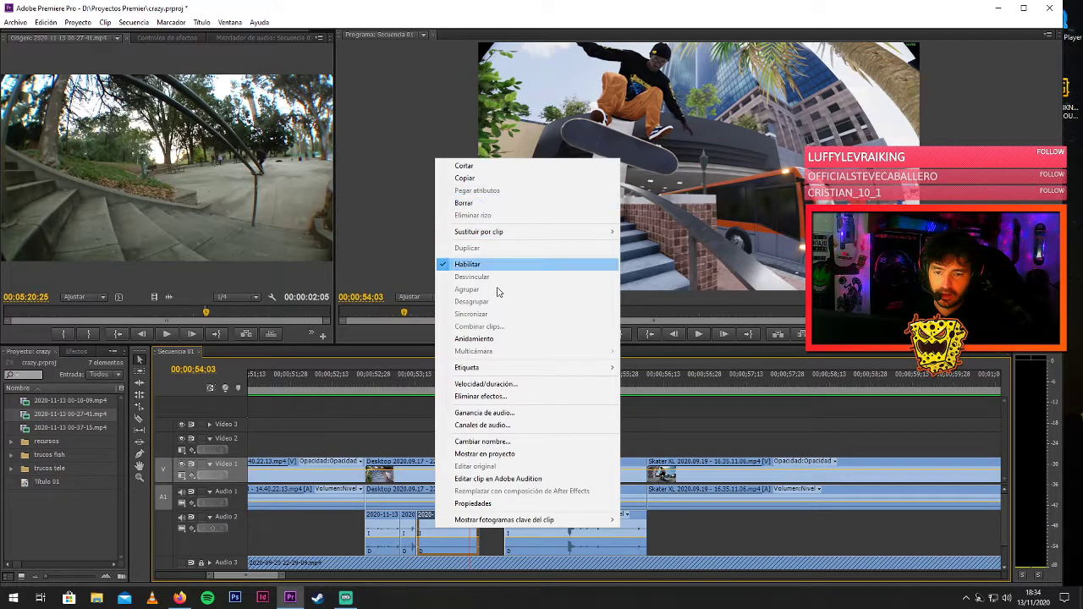
click(486, 384)
text(50)
key(Return)
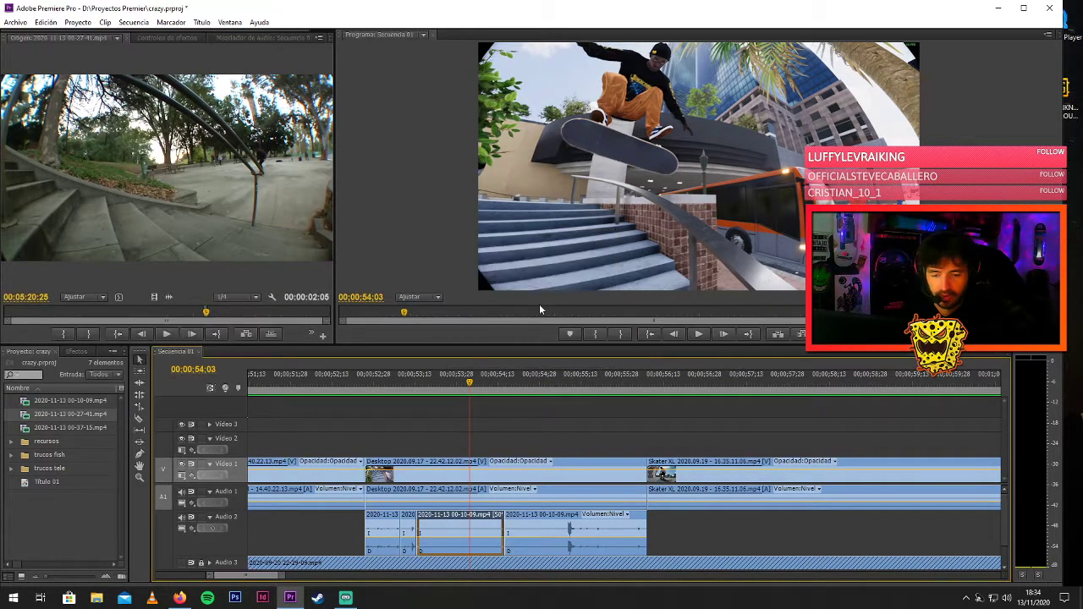
Play back the slowed middle section, and undo its speed change and split.
click(388, 380)
key(space)
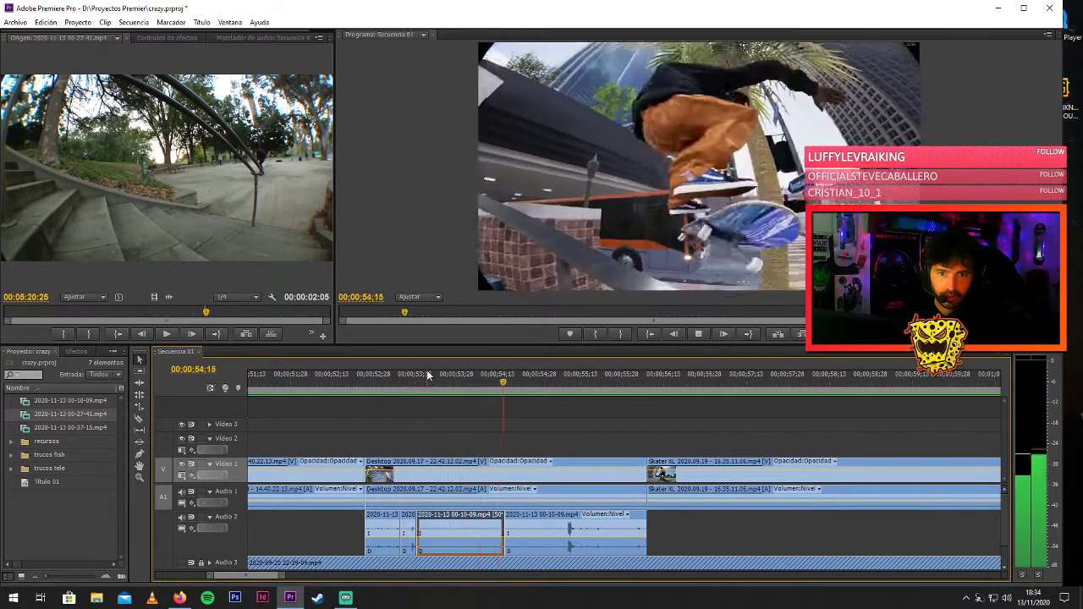
key(space)
key(ctrl+z)
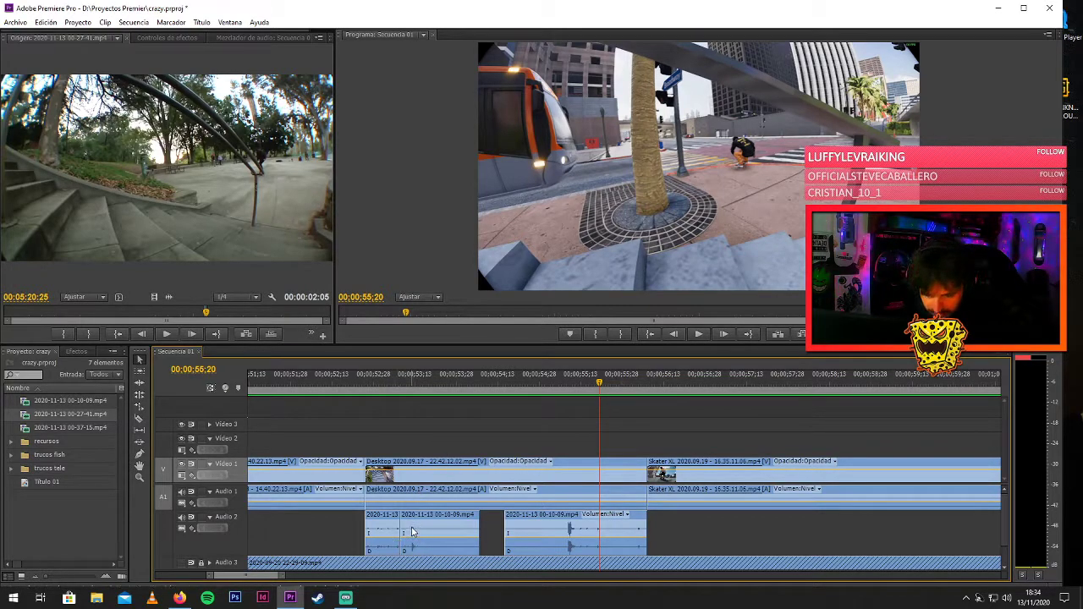
Split the middle audio section at about 00;00;53;12 and set the remainder's speed to 50%.
right_click(470, 525)
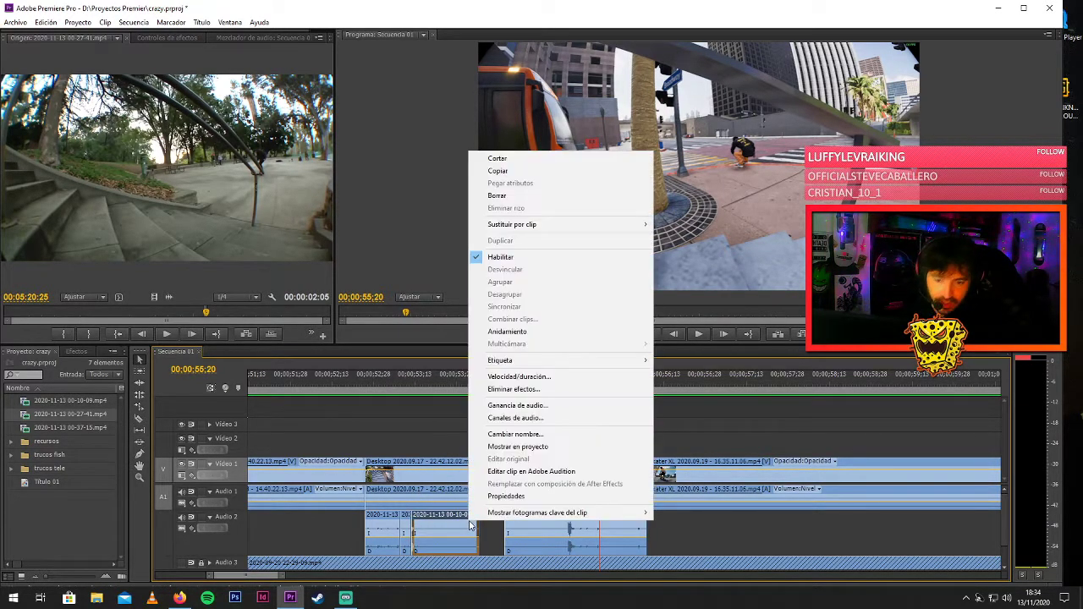
click(516, 377)
text(50)
key(Return)
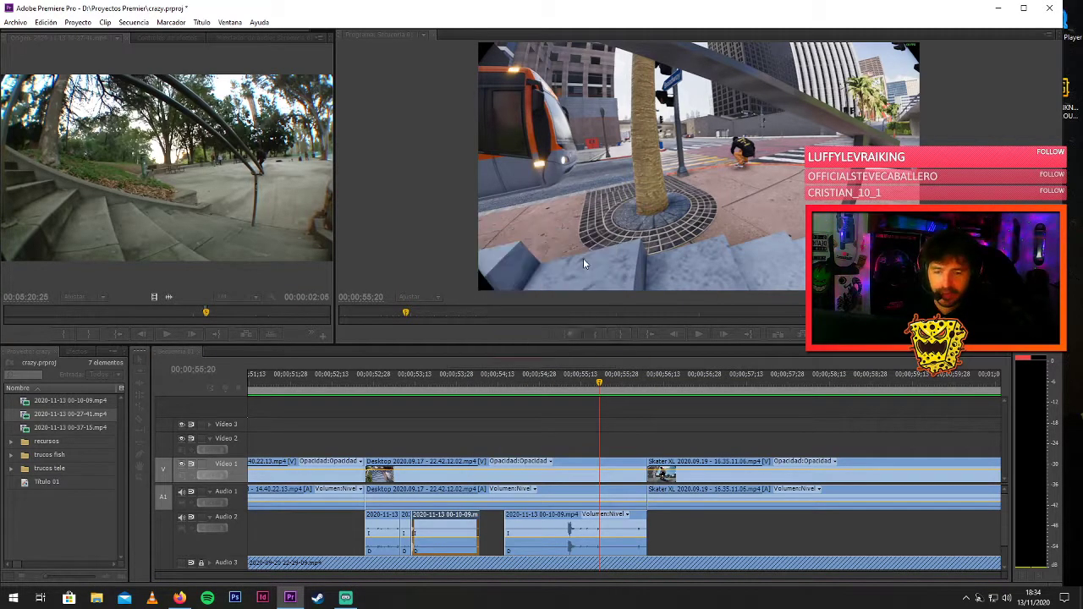
Select the landing audio part and play back the landing from about 00;00;54;29.
click(559, 524)
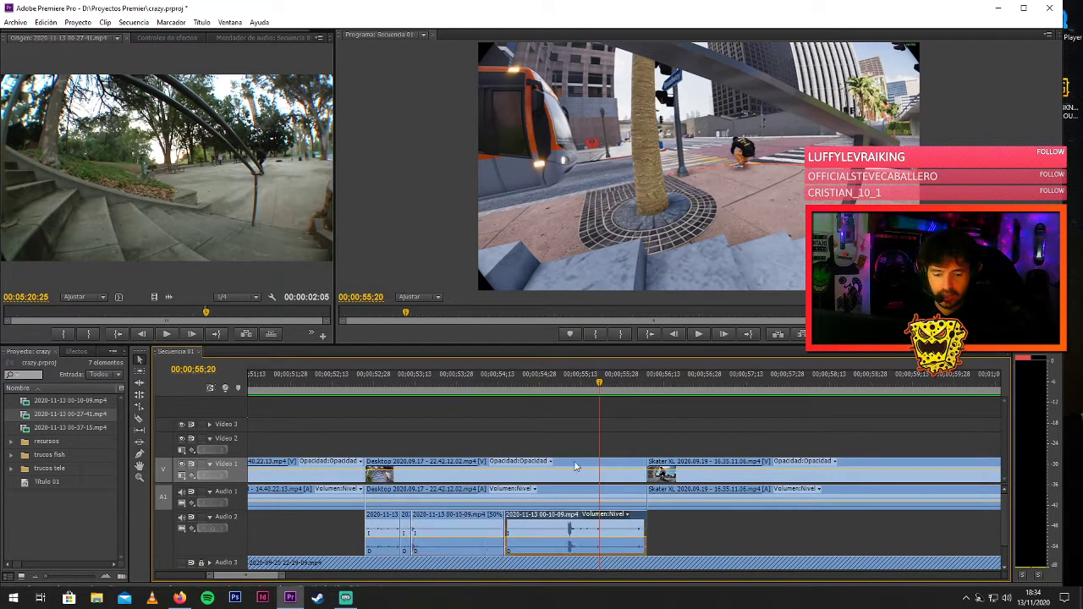
drag(518, 381, 543, 402)
key(space)
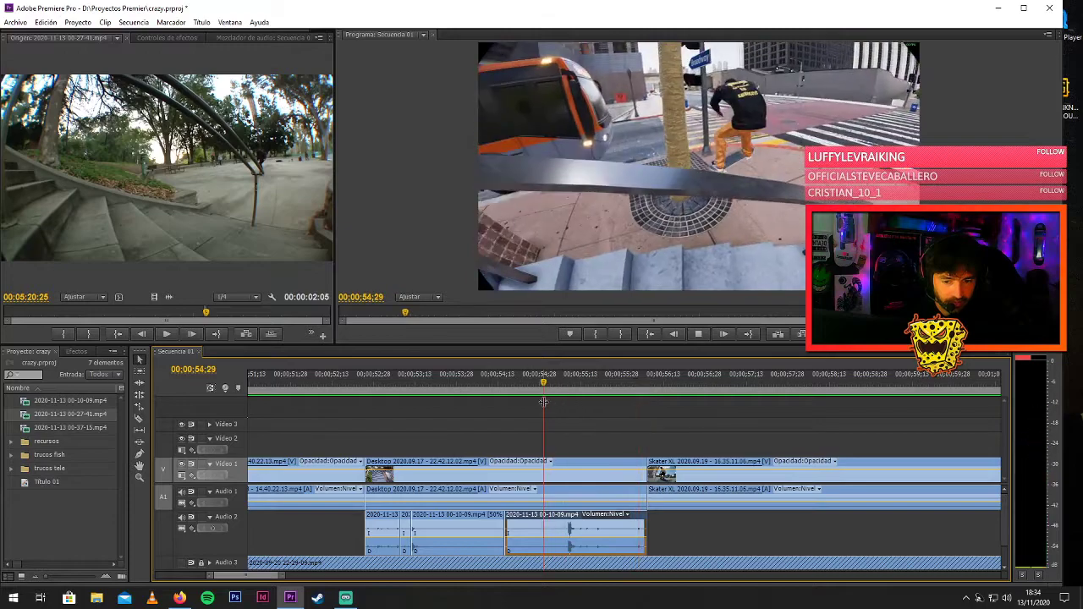
key(space)
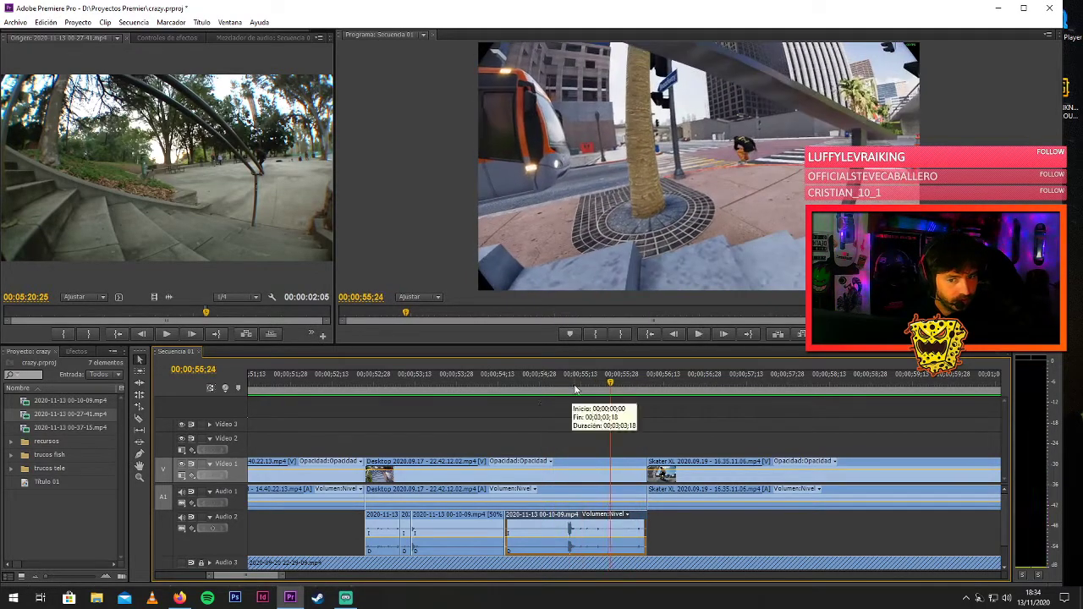
Set the landing audio part's speed to 50%.
click(570, 395)
key(Left)
right_click(549, 539)
click(523, 533)
right_click(529, 530)
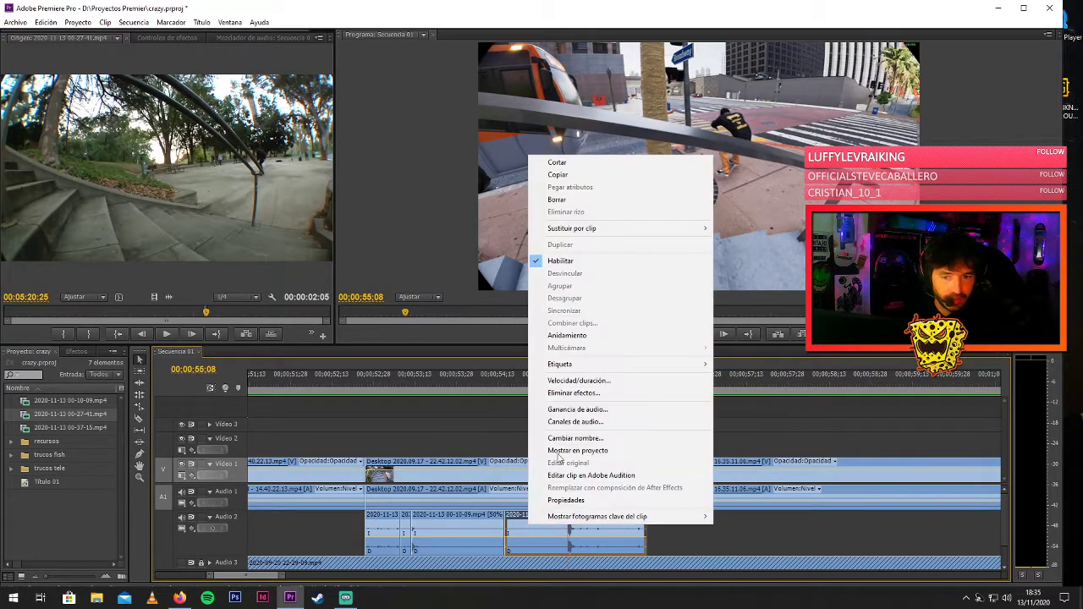
click(593, 381)
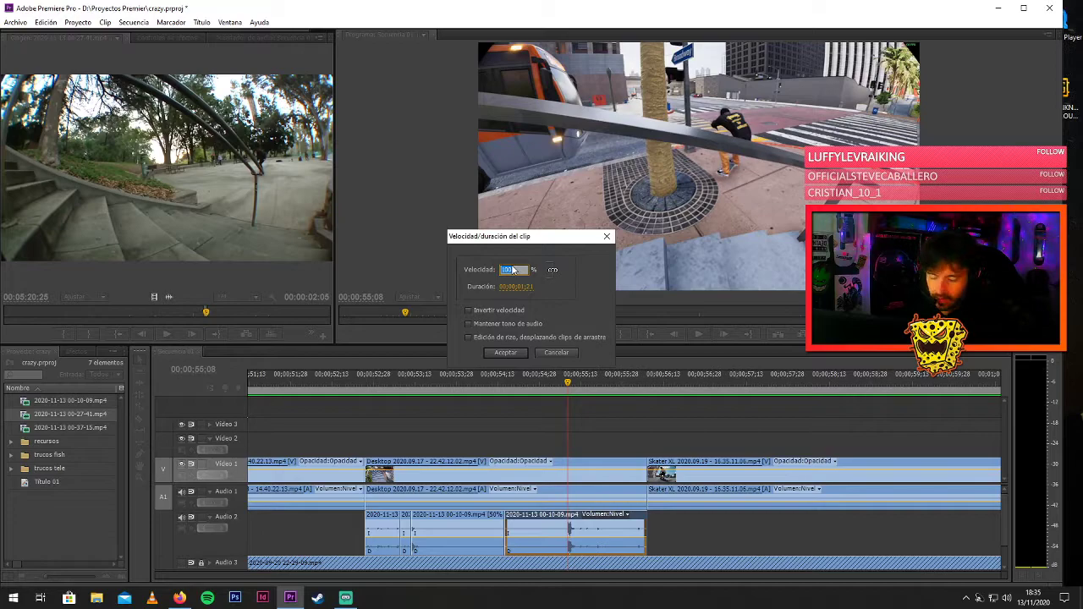
text(50)
key(Return)
Trim the slowed landing part's start, place it directly after the middle section at about 00;00;54;15, and play the trick back.
drag(511, 527, 594, 527)
click(522, 525)
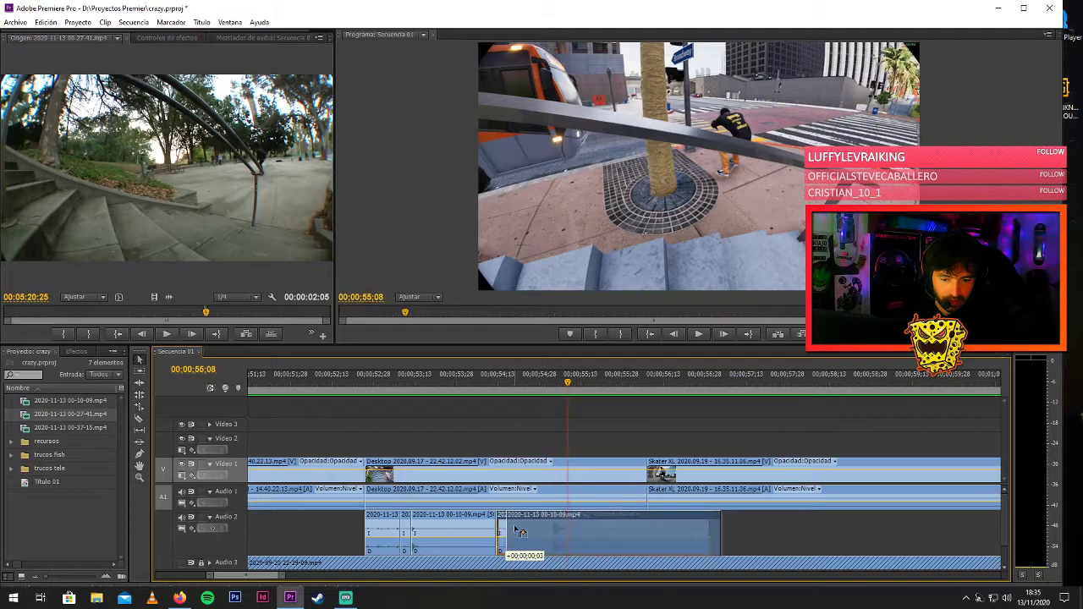
click(362, 384)
key(space)
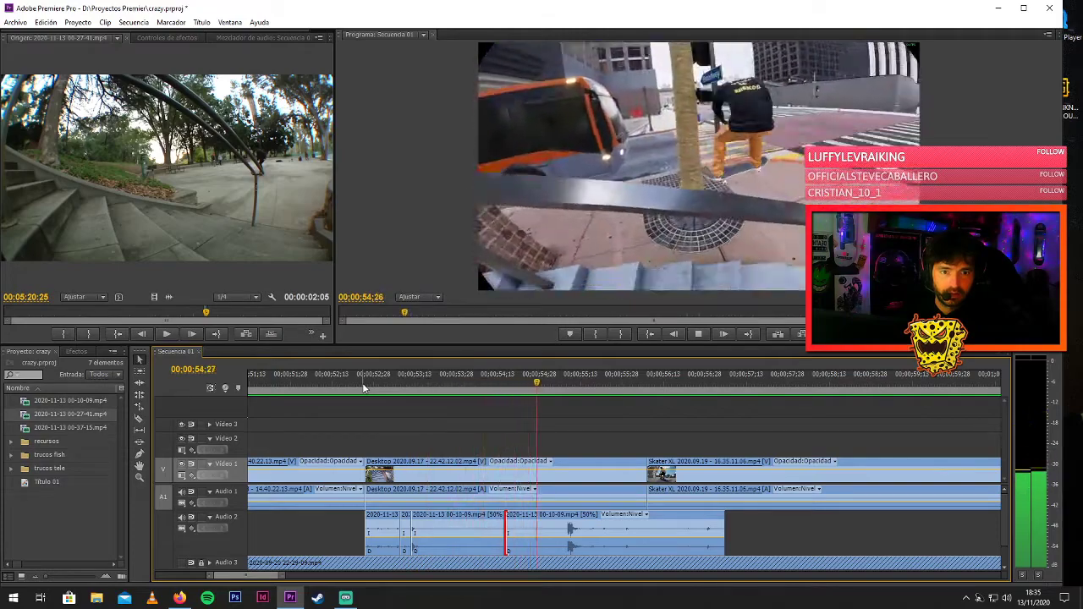
click(451, 382)
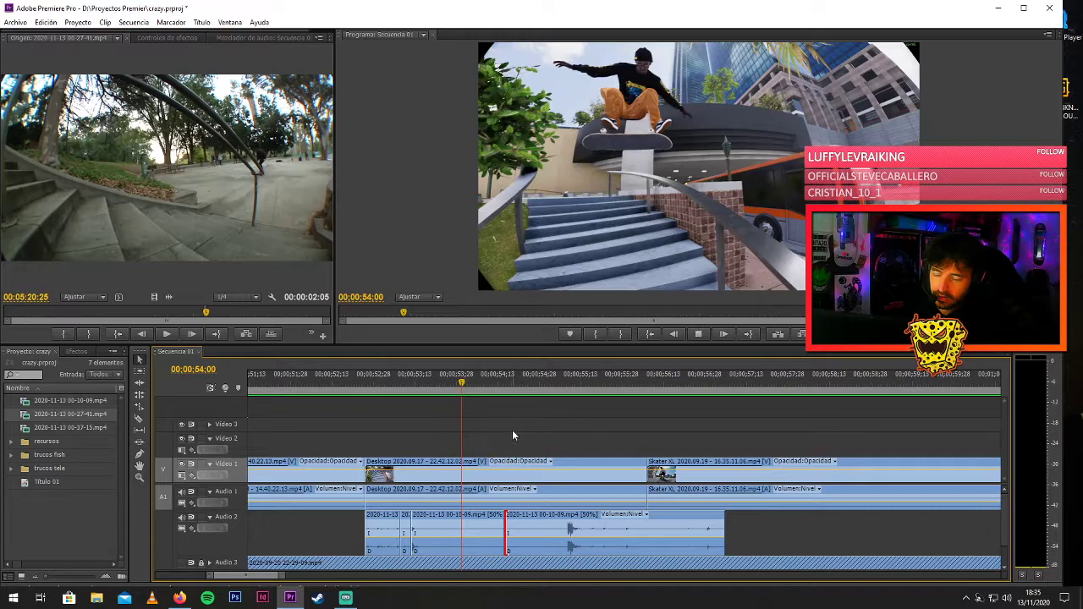
key(space)
Try extending the landing part's start back to about 00;00;54;09, replay the trick, and restore the start.
mouse_move(504, 522)
mouse_down()
mouse_move(485, 524)
mouse_move(498, 523)
mouse_up()
click(455, 385)
key(space)
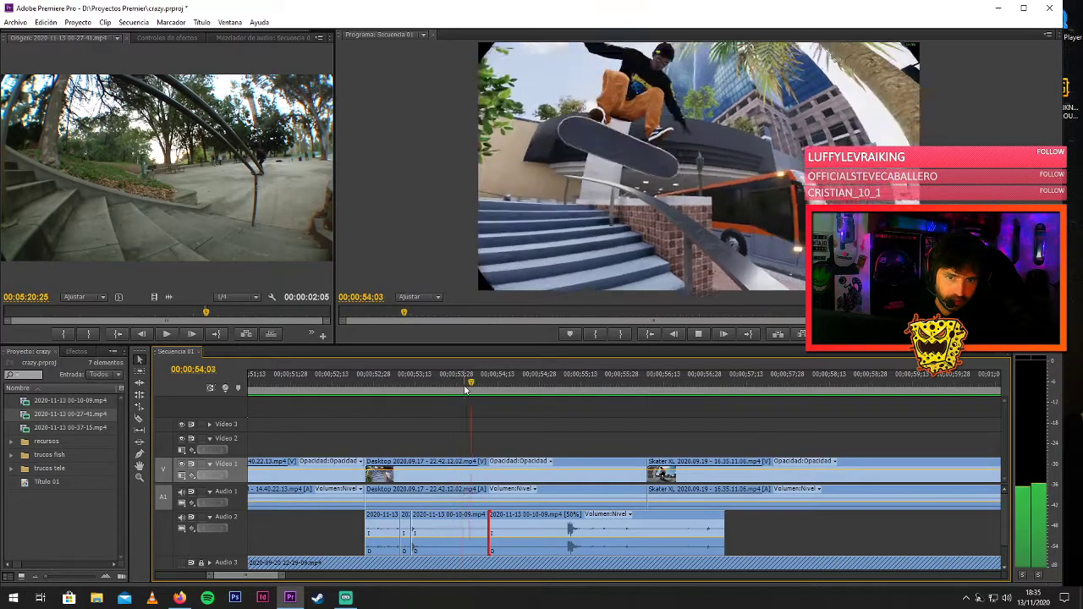
key(space)
click(459, 385)
key(space)
click(453, 385)
key(ctrl+shift+Right)
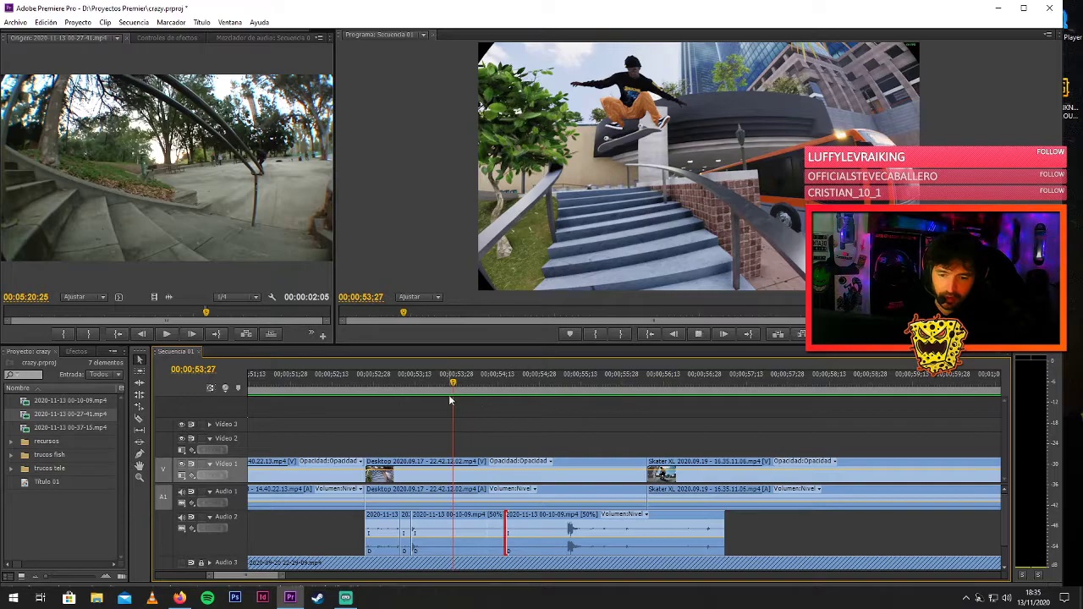
Try trimming the landing part's start to about 00;00;54;19 and play the trick back before and after the change.
key(Down)
key(space)
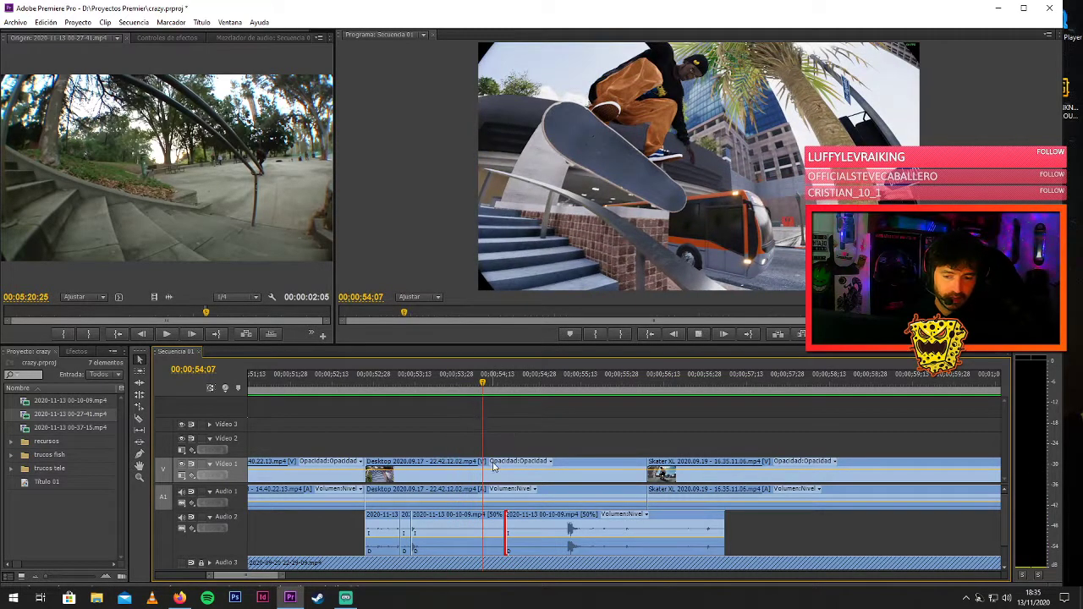
key(space)
drag(508, 525, 516, 525)
click(443, 385)
key(space)
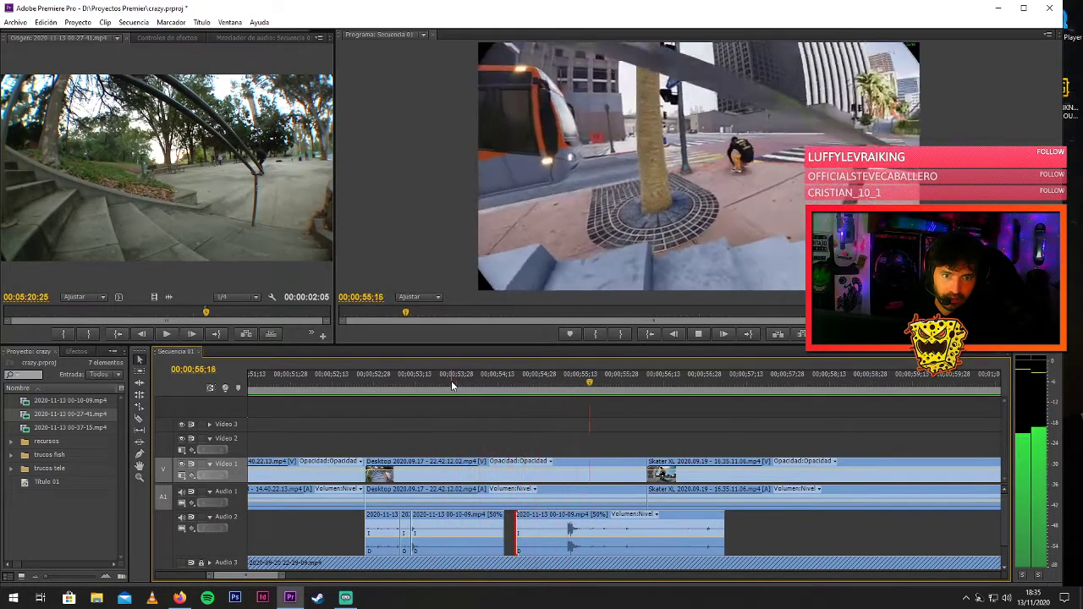
click(416, 386)
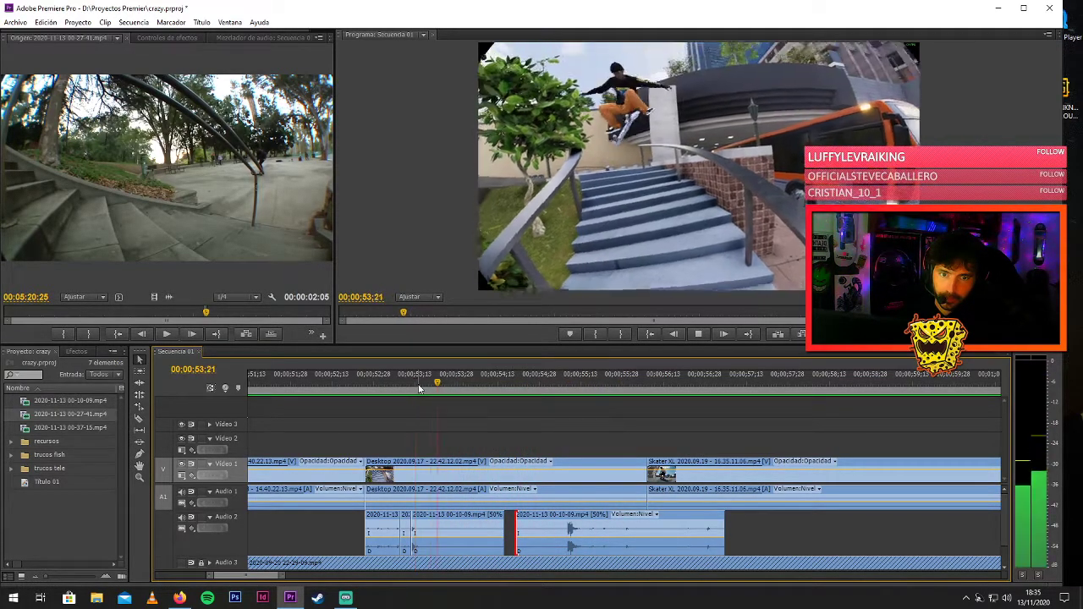
key(space)
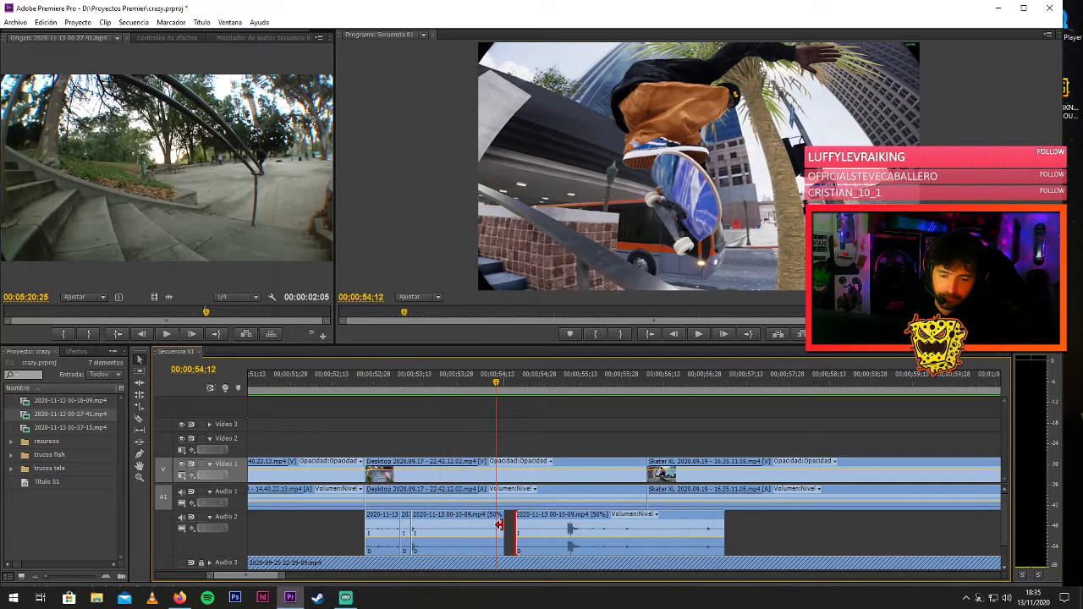
key(space)
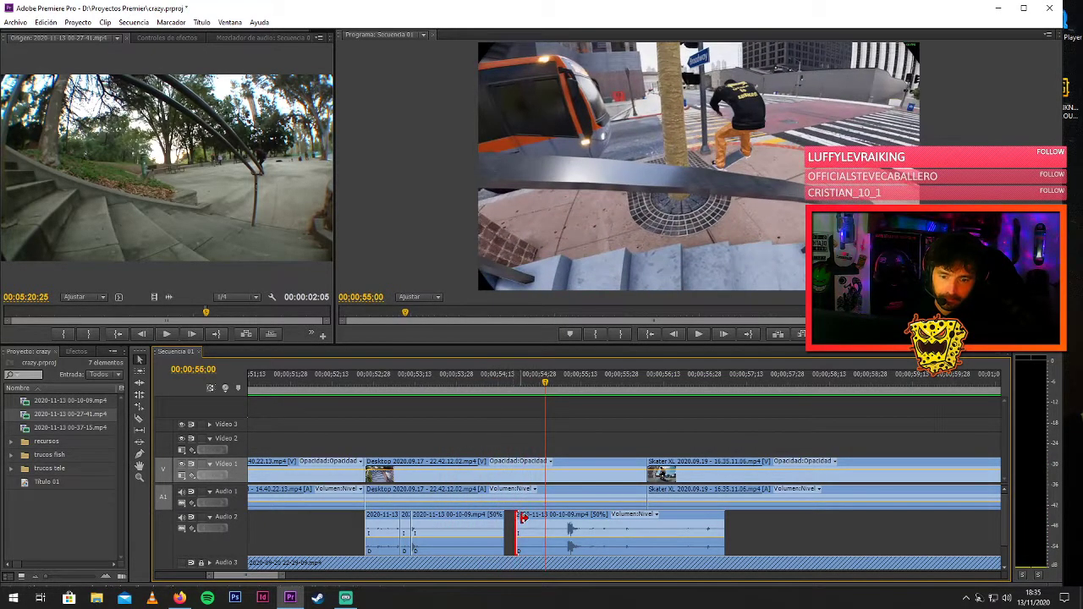
Extend the landing part's start back to meet the preceding section at about 00;00;54;15 and replay the trick.
drag(523, 518, 510, 518)
click(468, 381)
key(space)
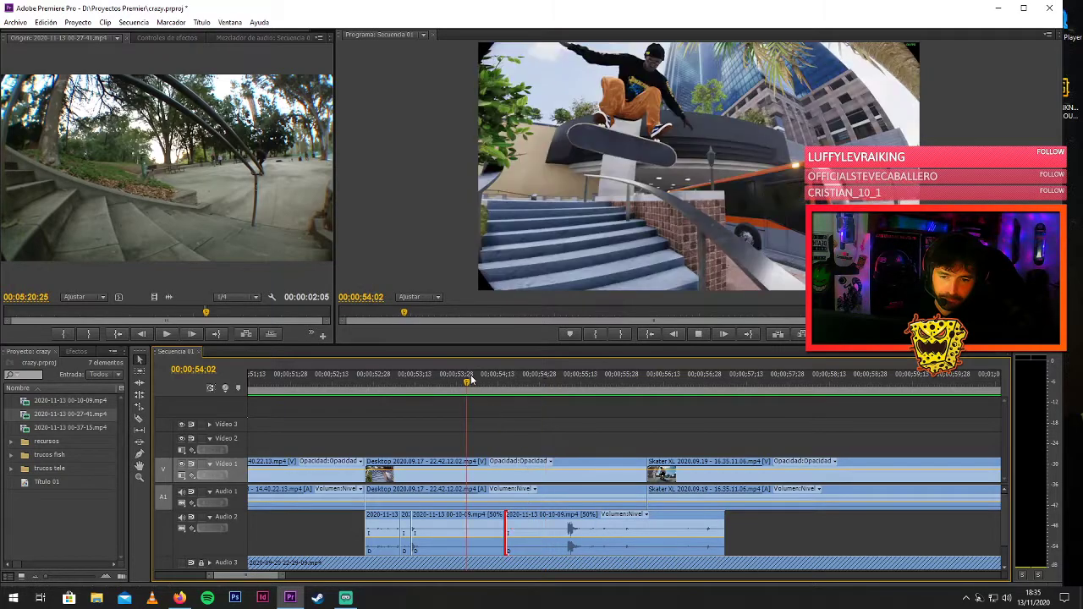
key(space)
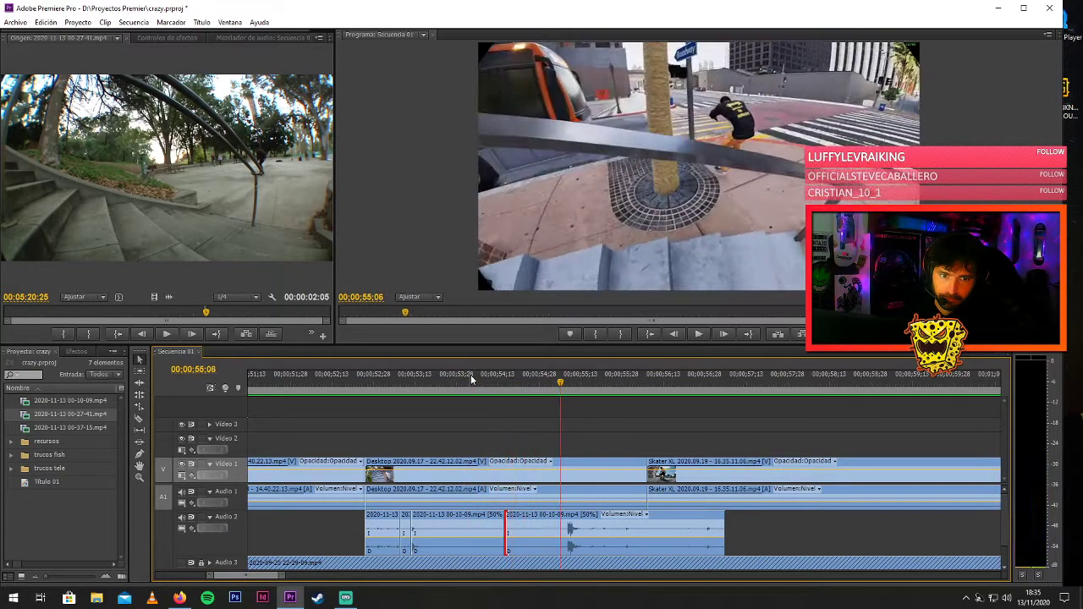
scroll(1004, 509, down, 2)
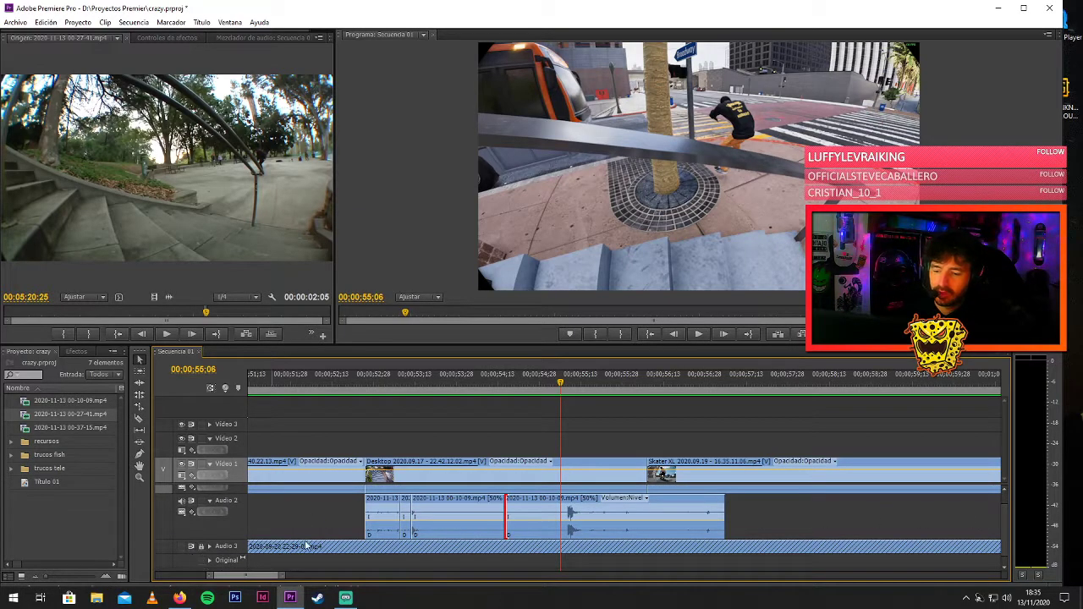
Play the trick twice with the music track audible, starting just before the trick's video clip.
click(339, 380)
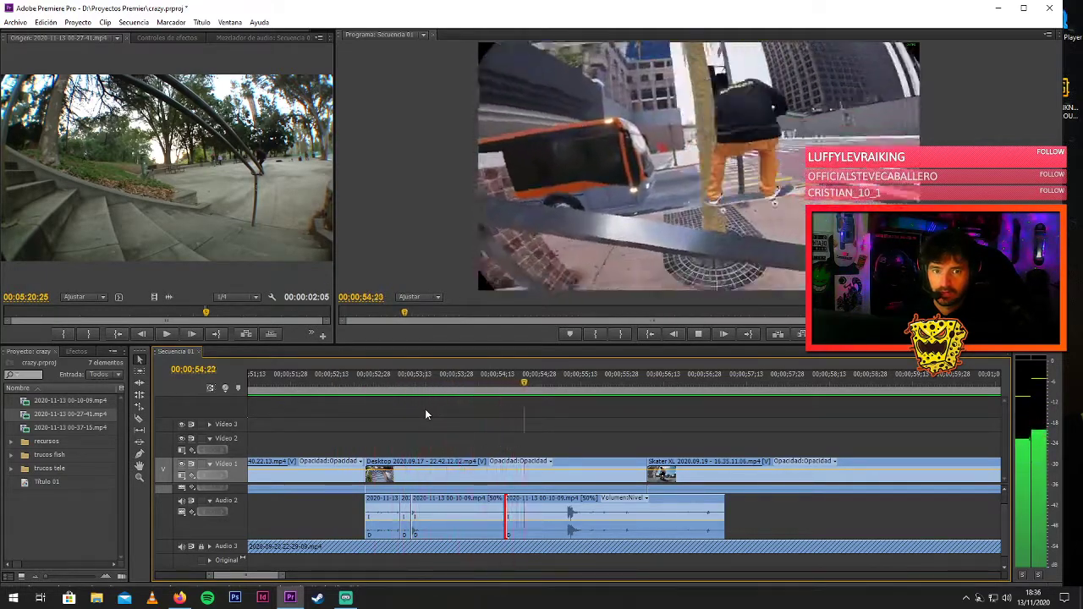
click(351, 383)
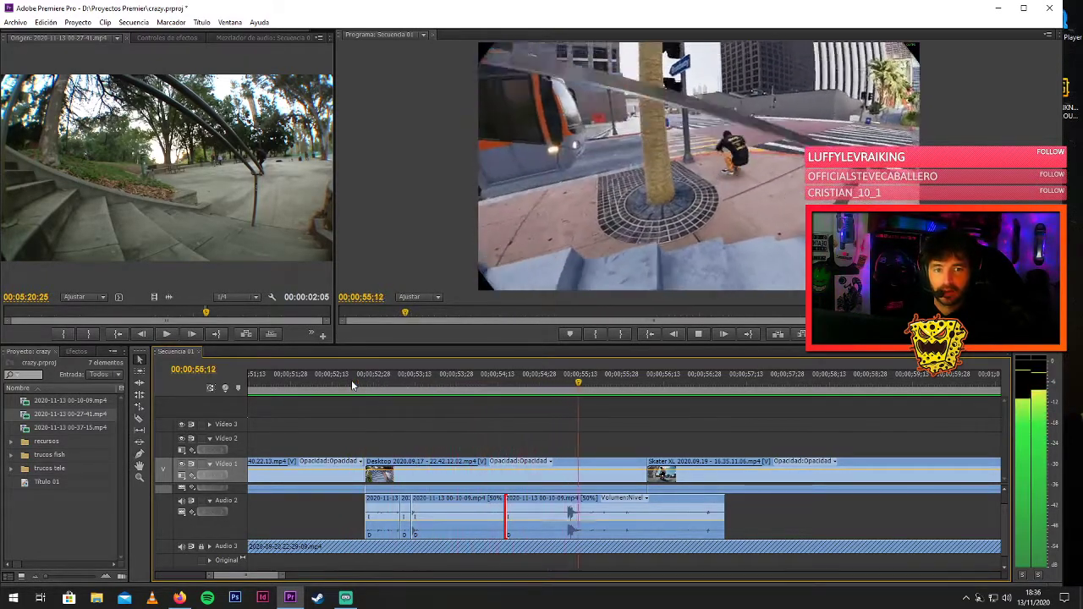
key(space)
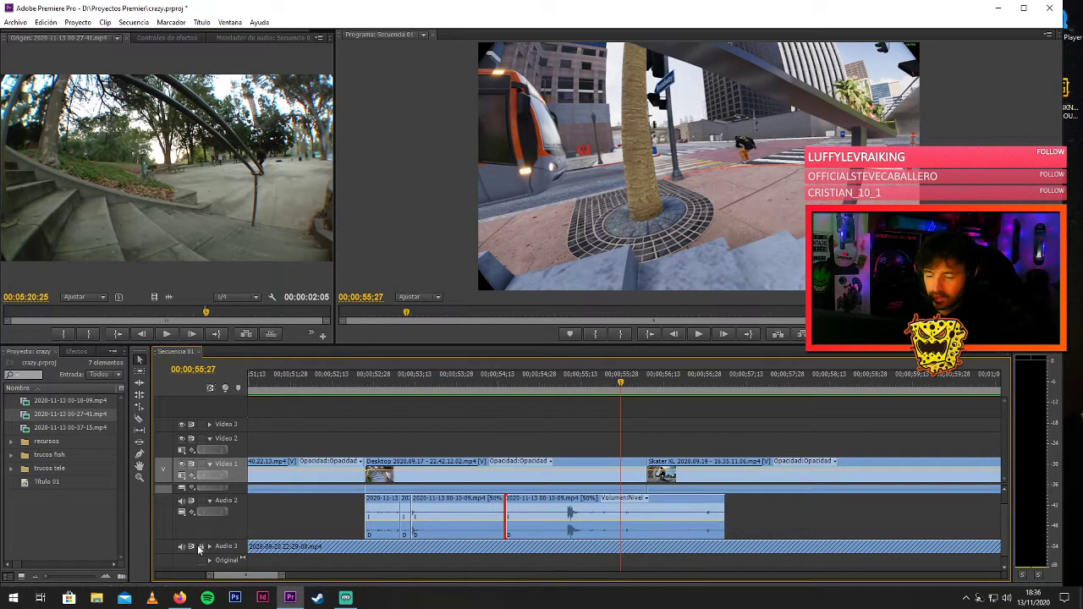
Mute the Audio 3 music track and keep it locked.
click(199, 547)
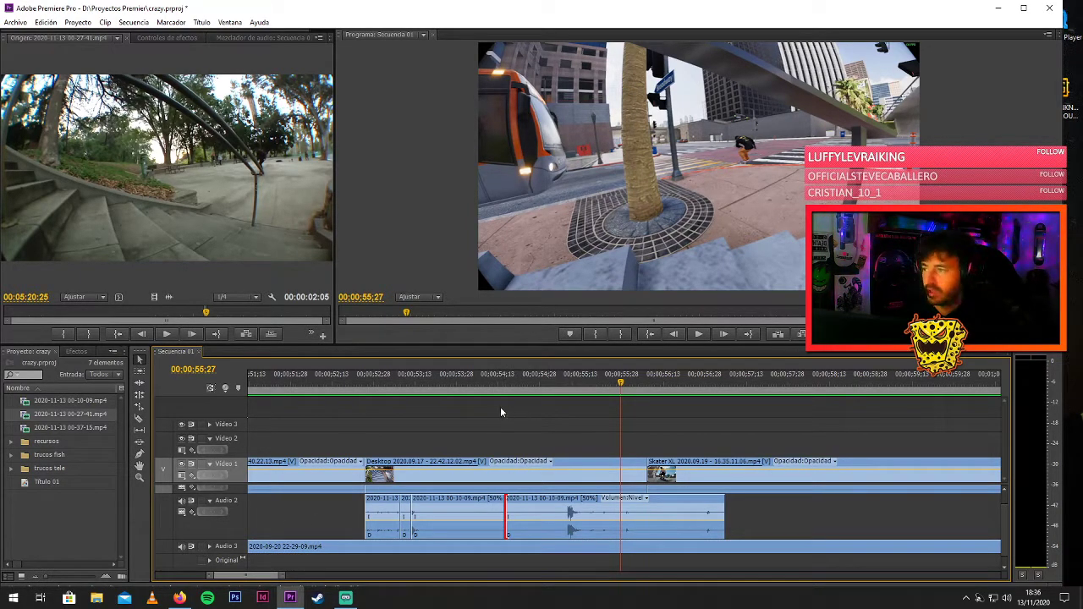
click(487, 382)
drag(487, 382, 494, 383)
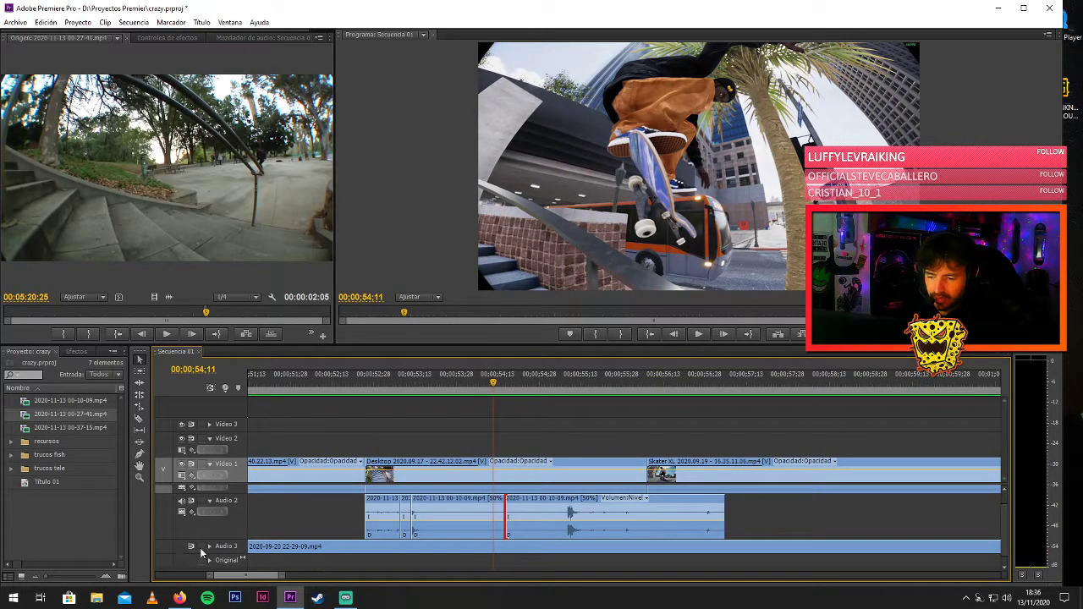
click(199, 548)
Replay the trick's take-off and middle section several times without music, from about 00;00;53;03 up to the landing part.
click(421, 382)
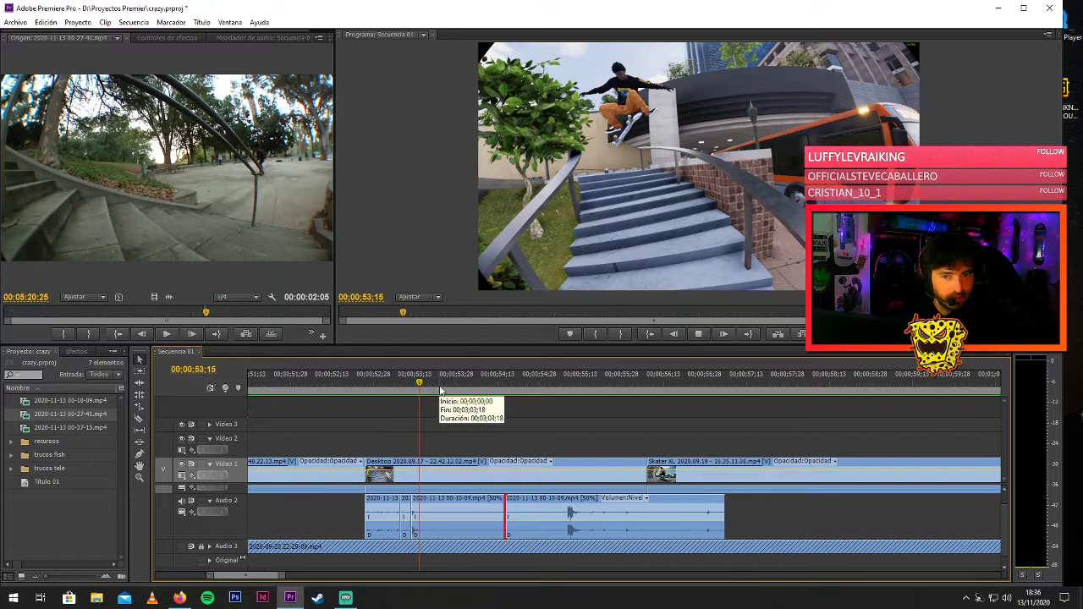
key(space)
key(space)
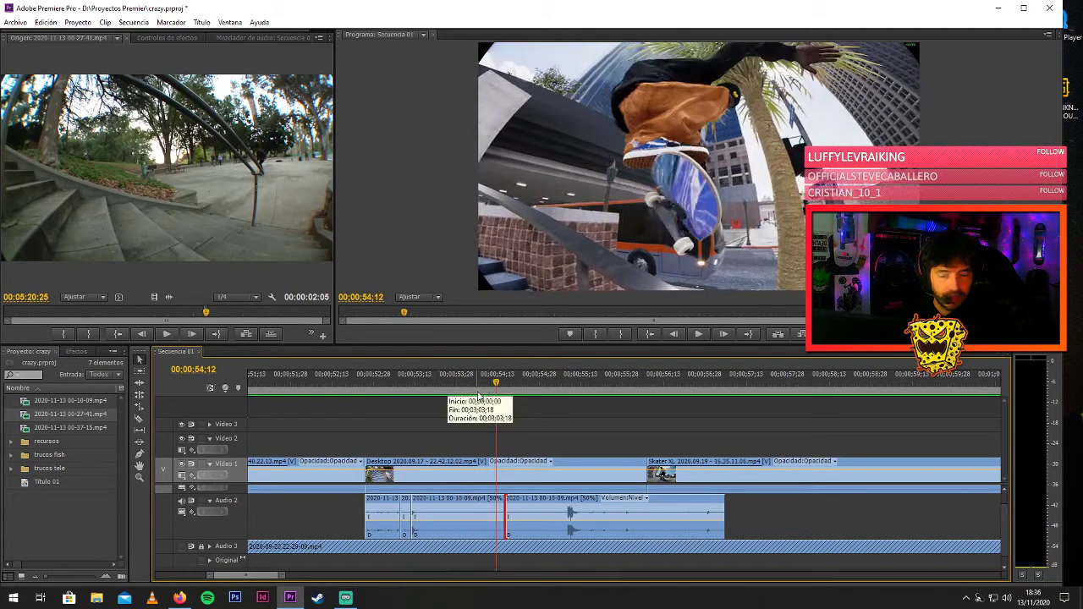
click(388, 385)
key(space)
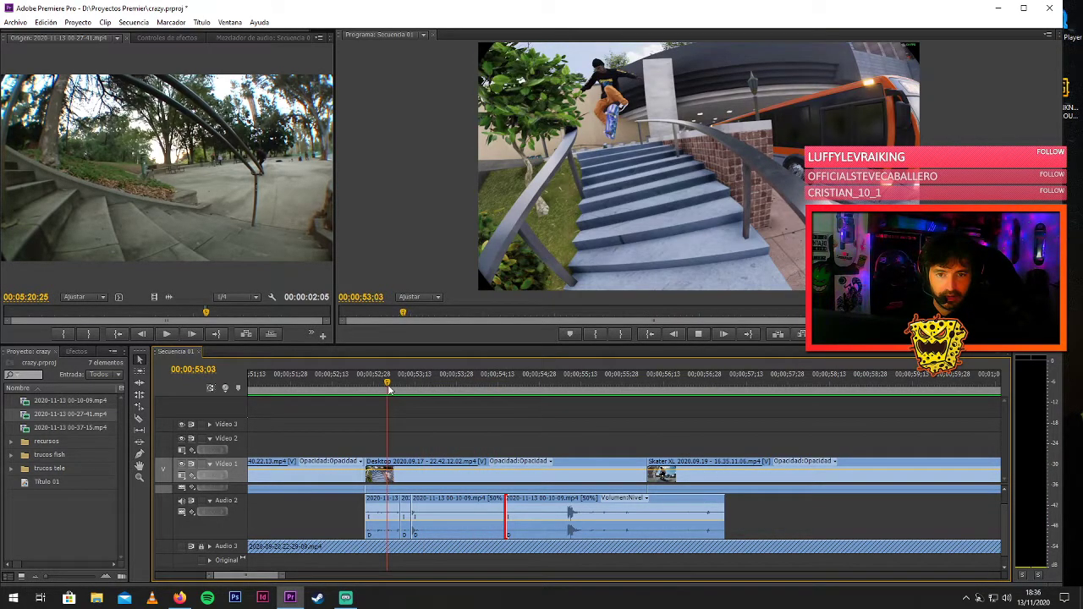
key(space)
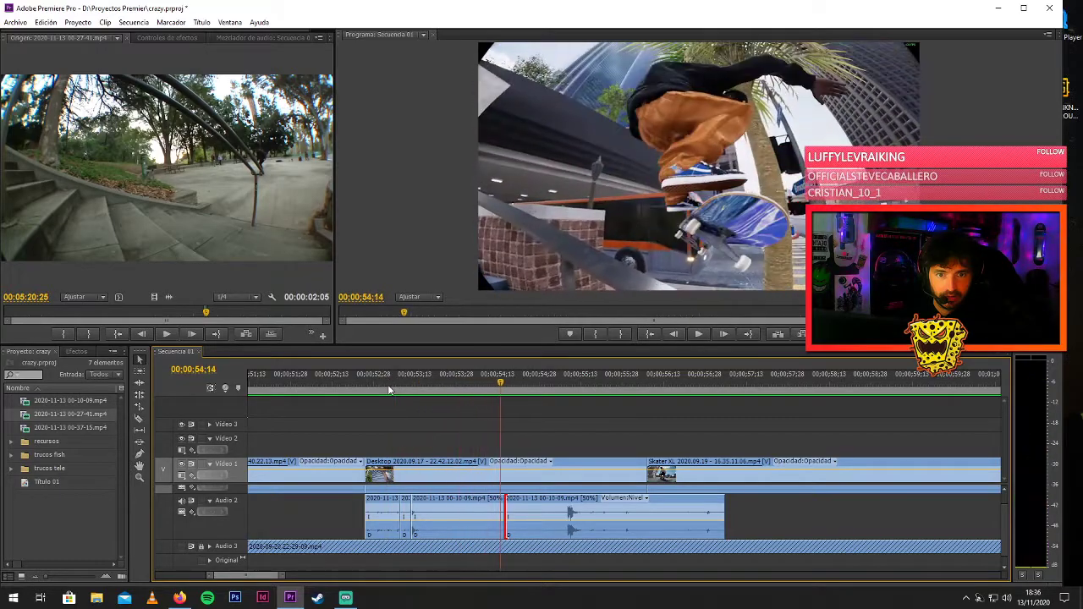
click(391, 387)
key(space)
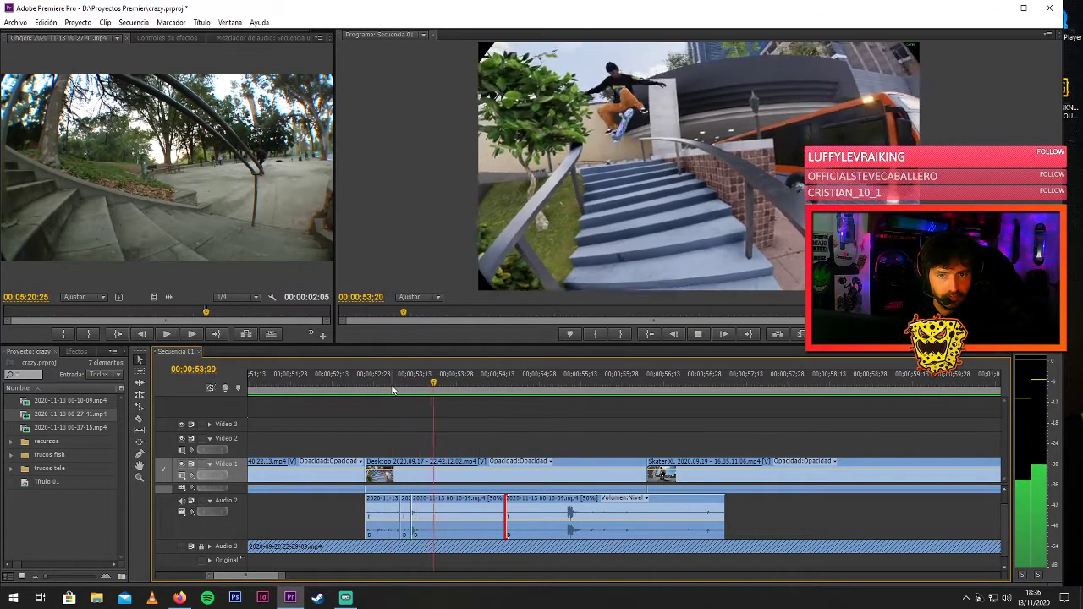
key(space)
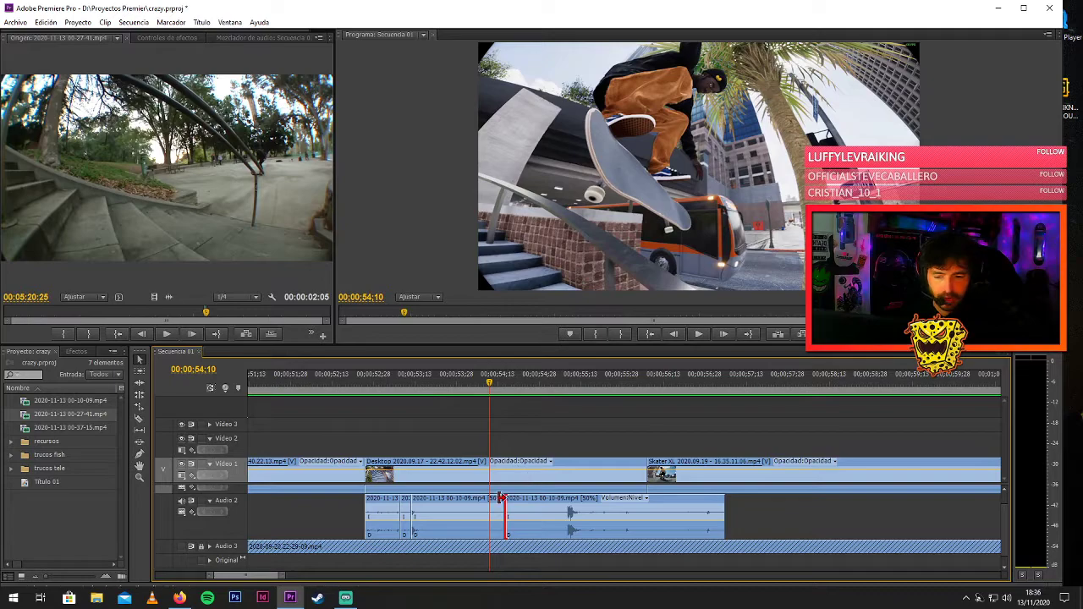
Try trimming the middle section's end back to about 00;00;54;10 and play the trick.
drag(501, 502, 487, 508)
click(460, 384)
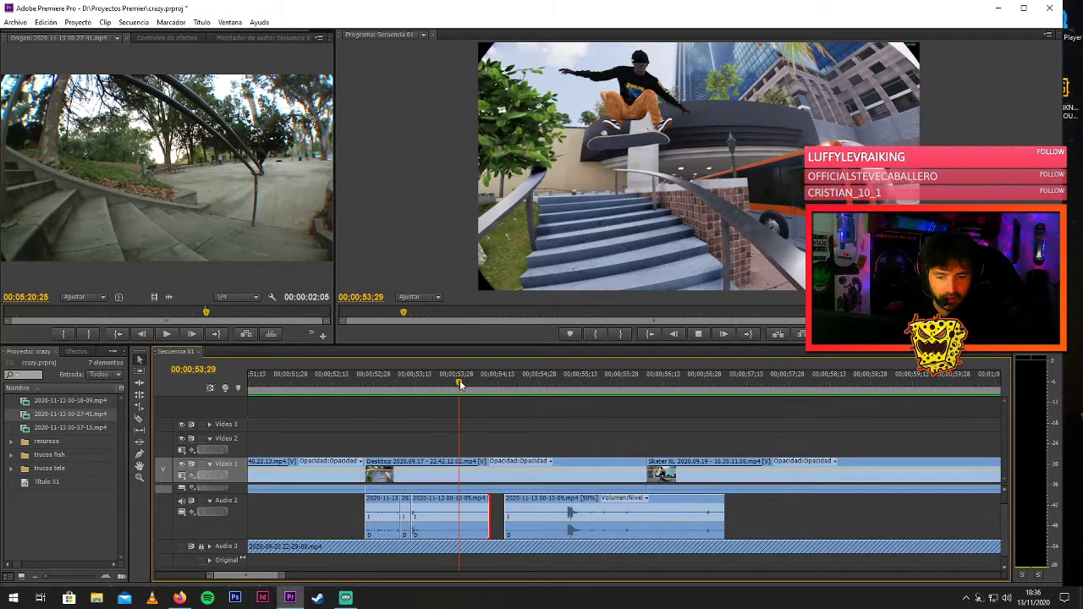
key(space)
Try moving the cut between the middle section and the landing part to about 00;00;54;21, and play it twice.
mouse_move(508, 506)
mouse_down()
mouse_move(491, 507)
mouse_move(519, 506)
mouse_up()
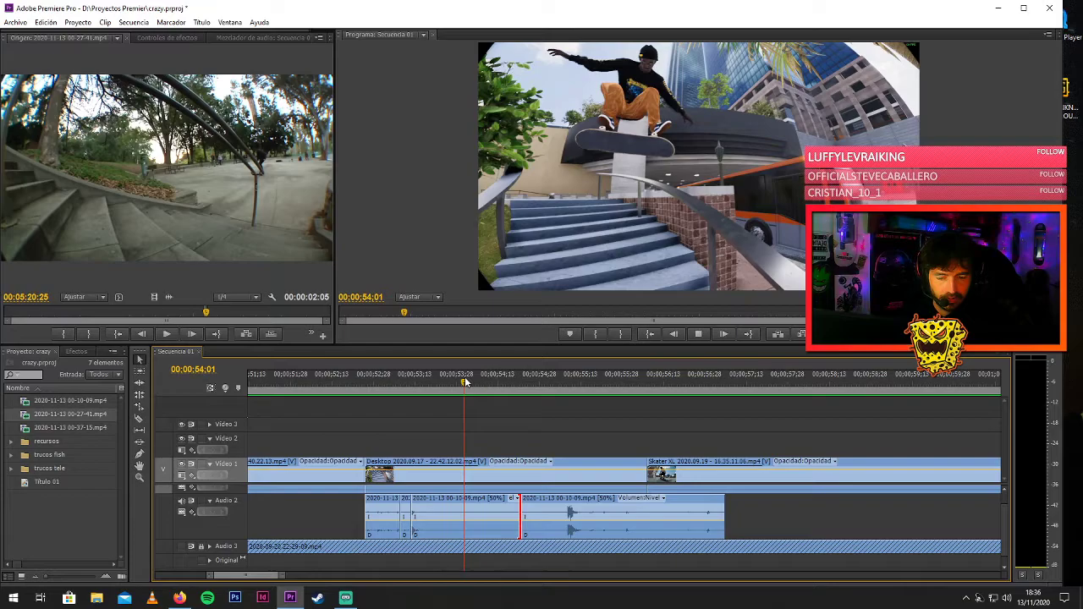
key(space)
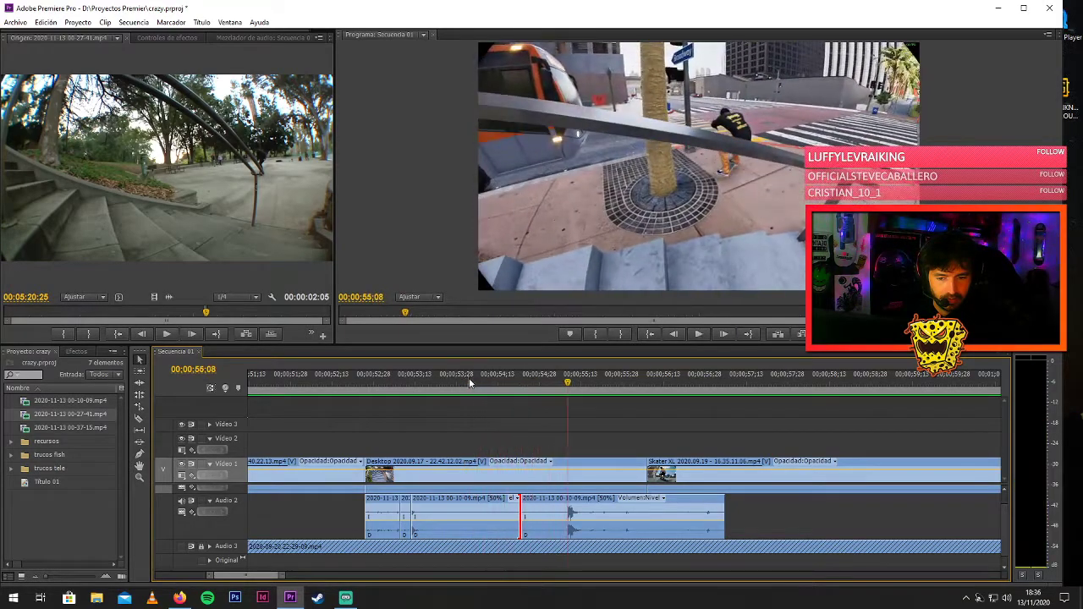
click(468, 377)
key(space)
key(space)
Move the cut between the middle section and the landing part to about 00;00;55;02 and replay the trick.
click(534, 514)
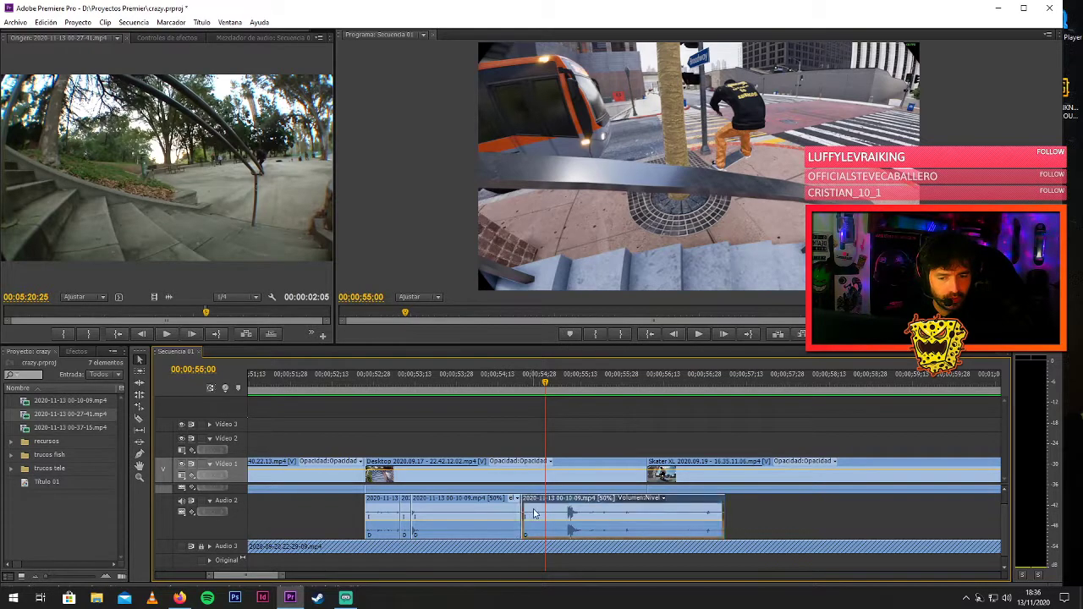
drag(529, 508, 557, 508)
click(473, 377)
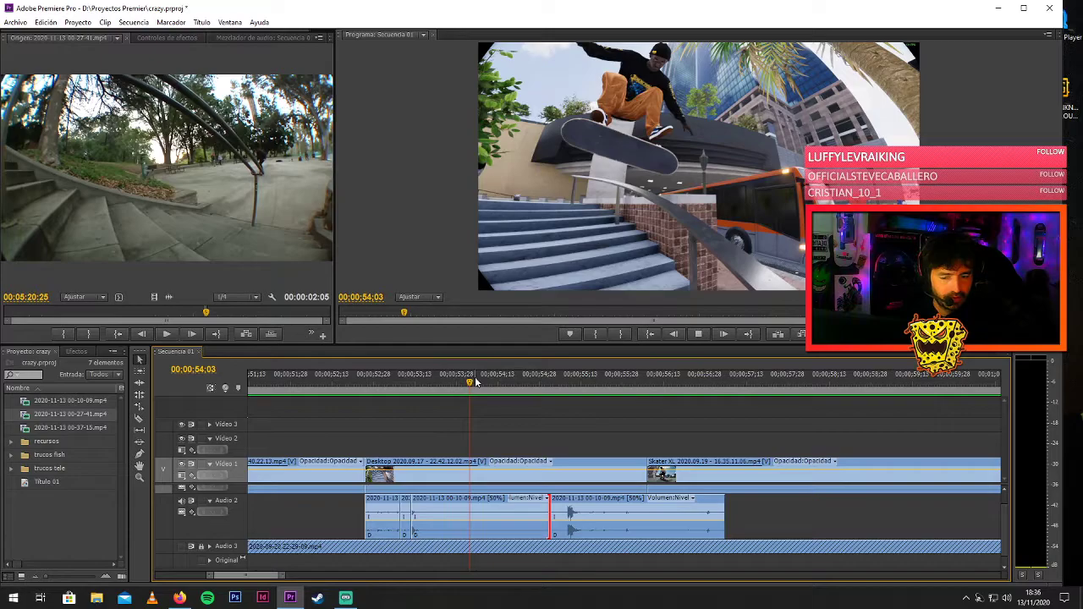
key(space)
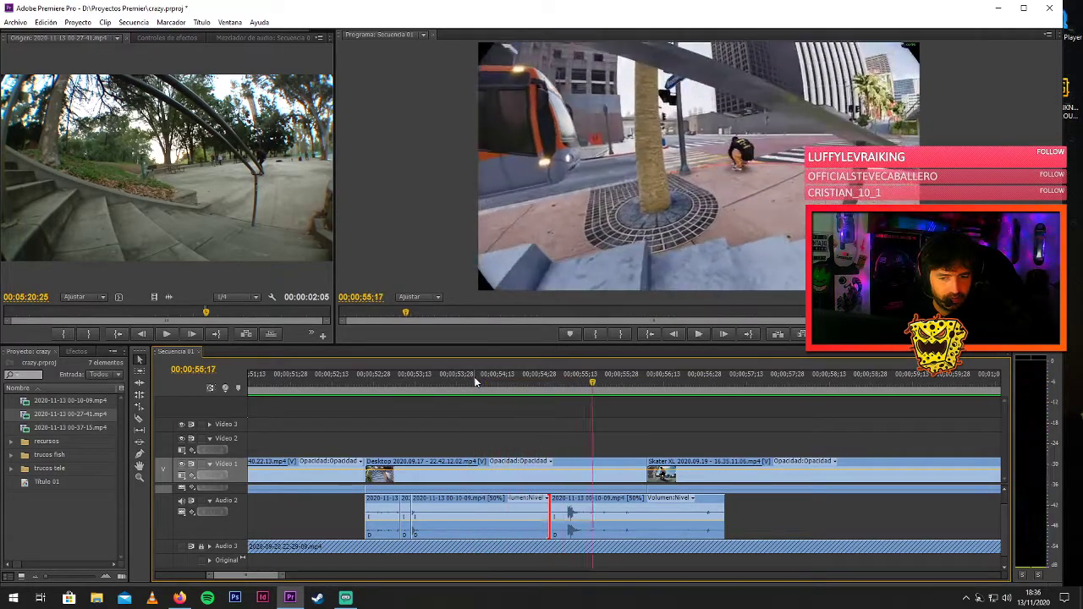
click(475, 381)
key(space)
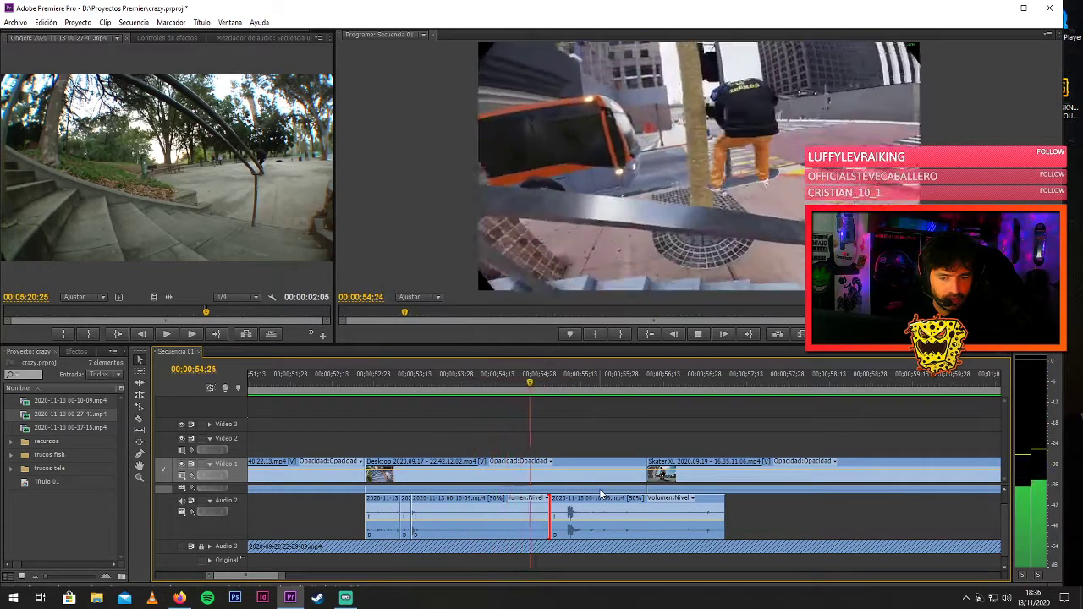
key(space)
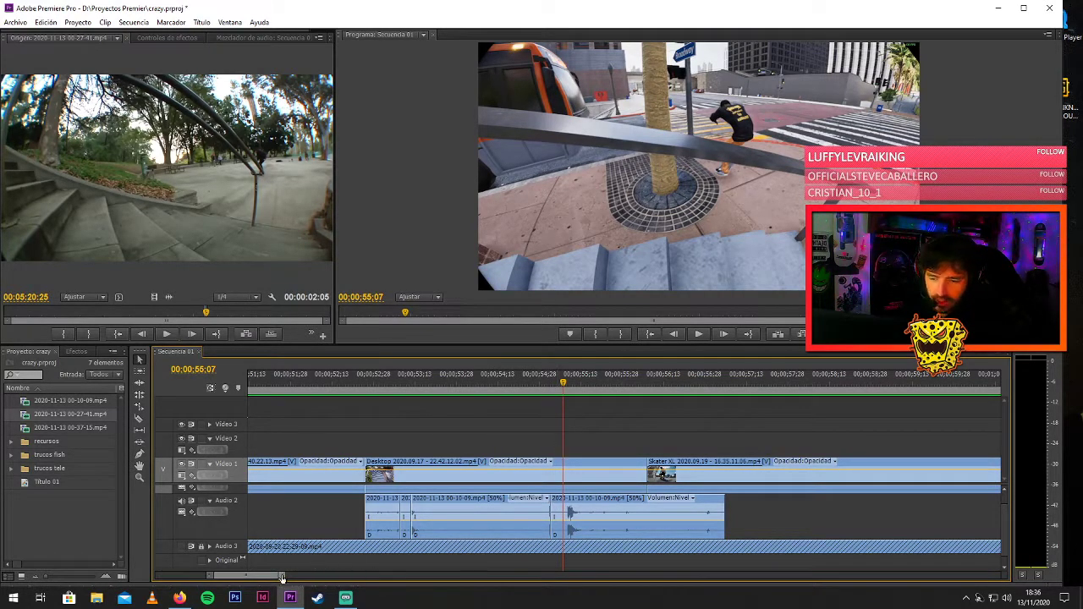
Fine-tune the cut before the landing part to about 00;00;55;01, excluding the noise at the middle section's end, and play it.
key(=)
key(=)
key(=)
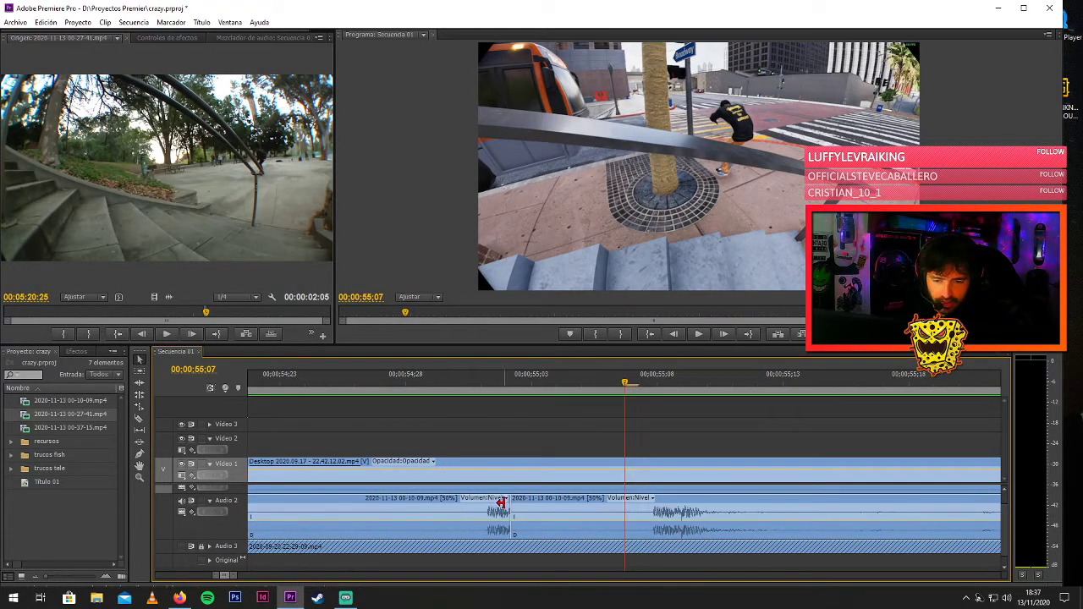
drag(506, 503, 485, 508)
click(366, 382)
key(space)
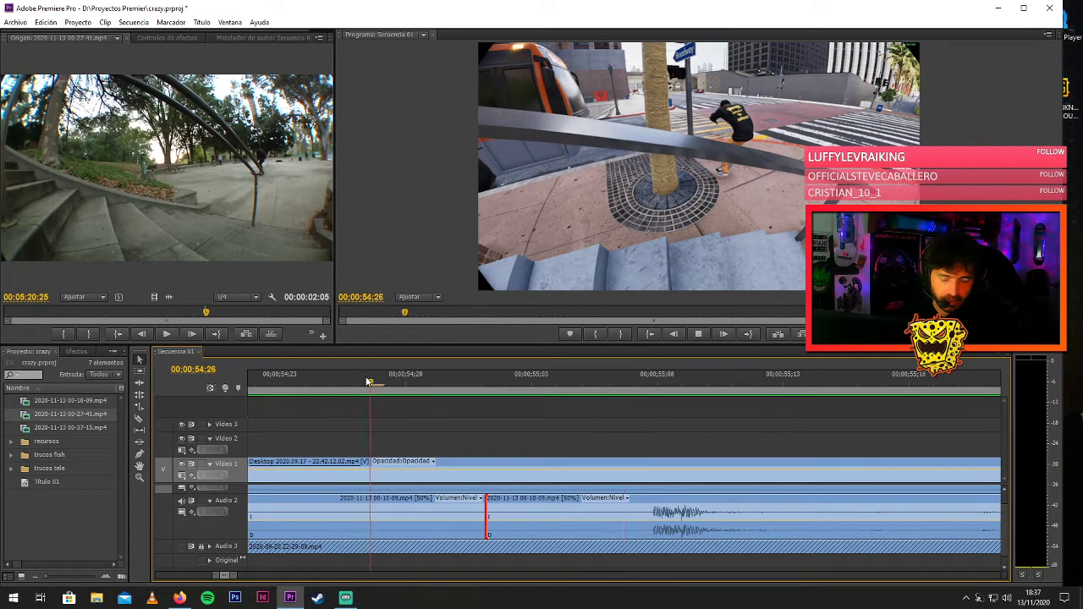
key(space)
Play the whole trick from before its video clip, once without music and once with the Audio 3 music audible.
drag(232, 578, 304, 577)
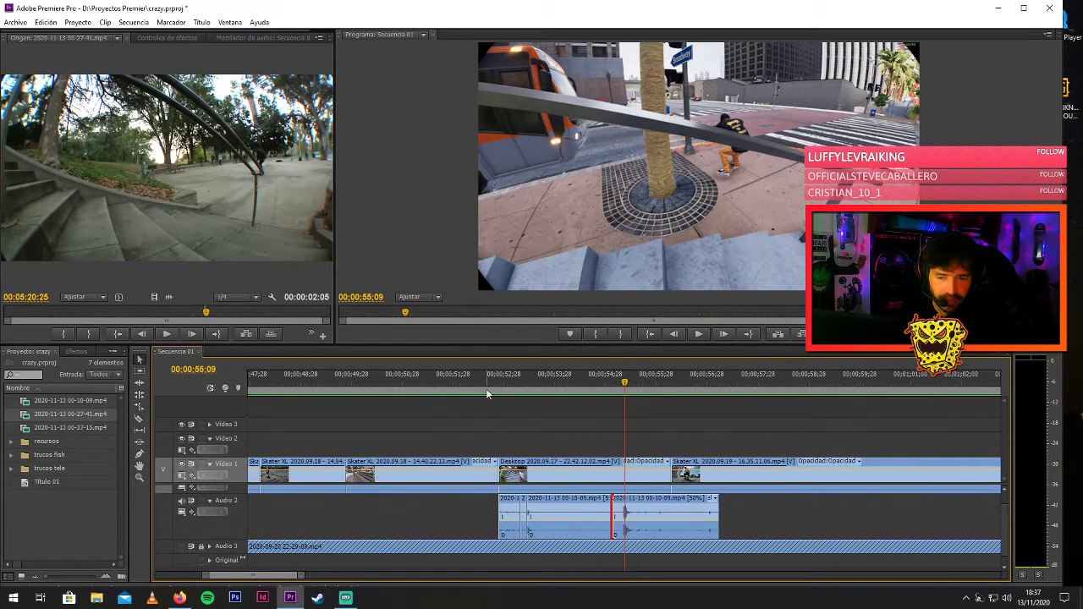
click(477, 385)
key(space)
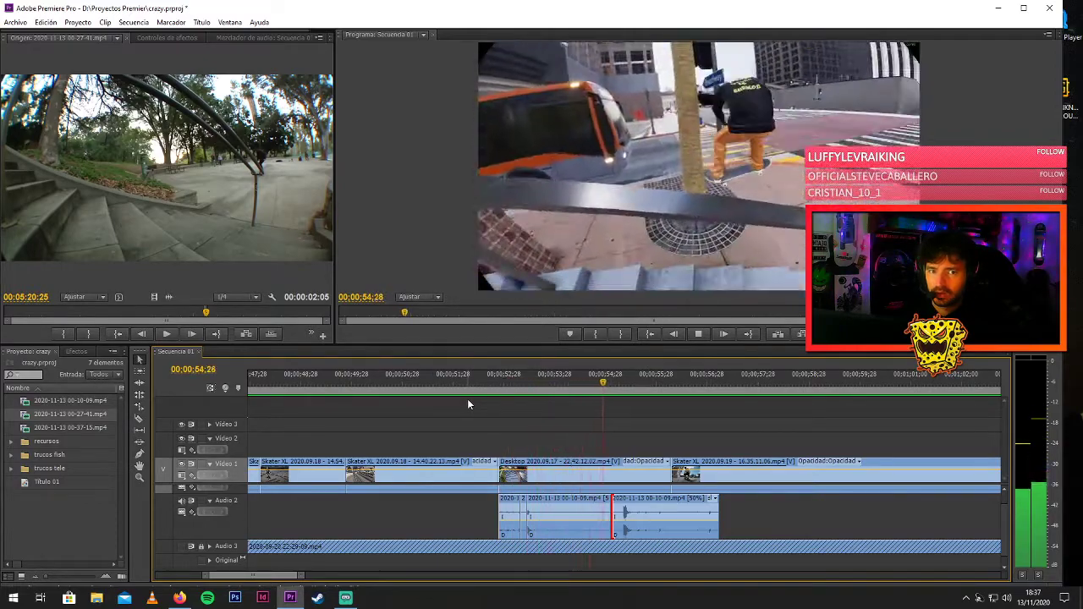
key(space)
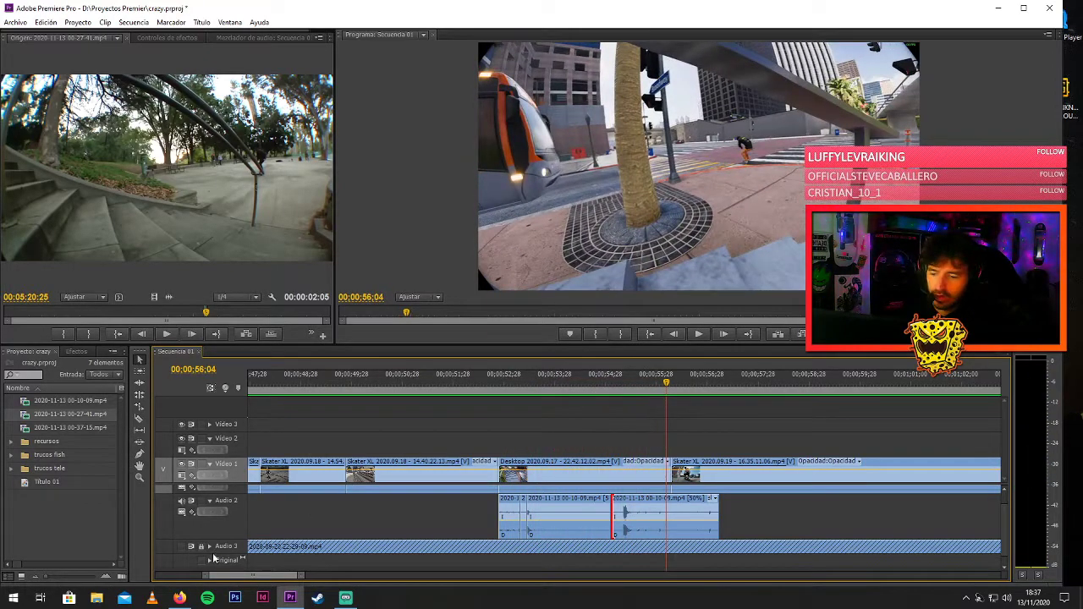
drag(515, 383, 440, 385)
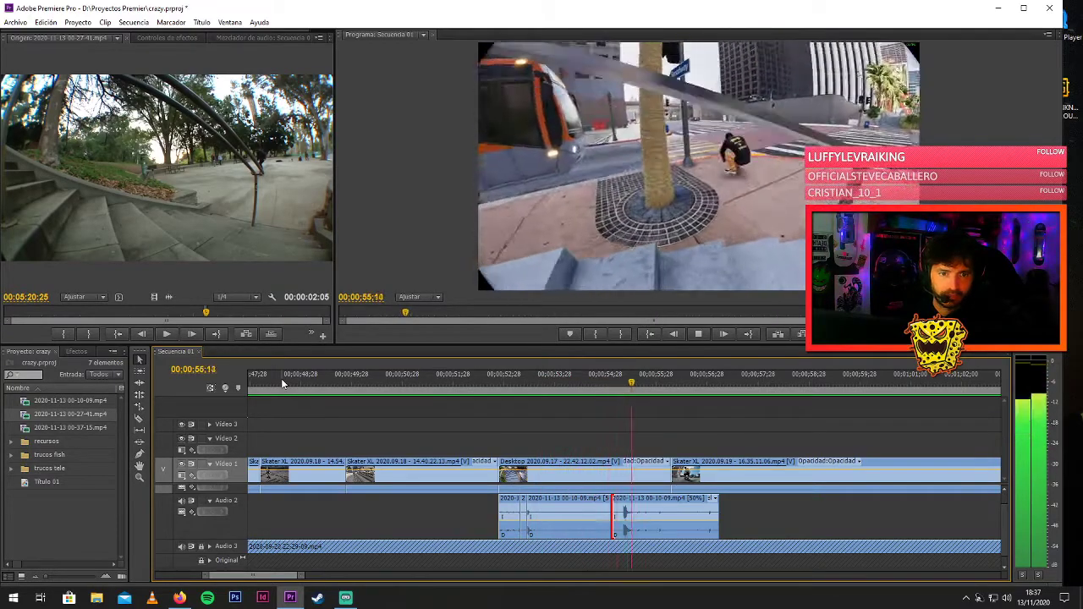
key(space)
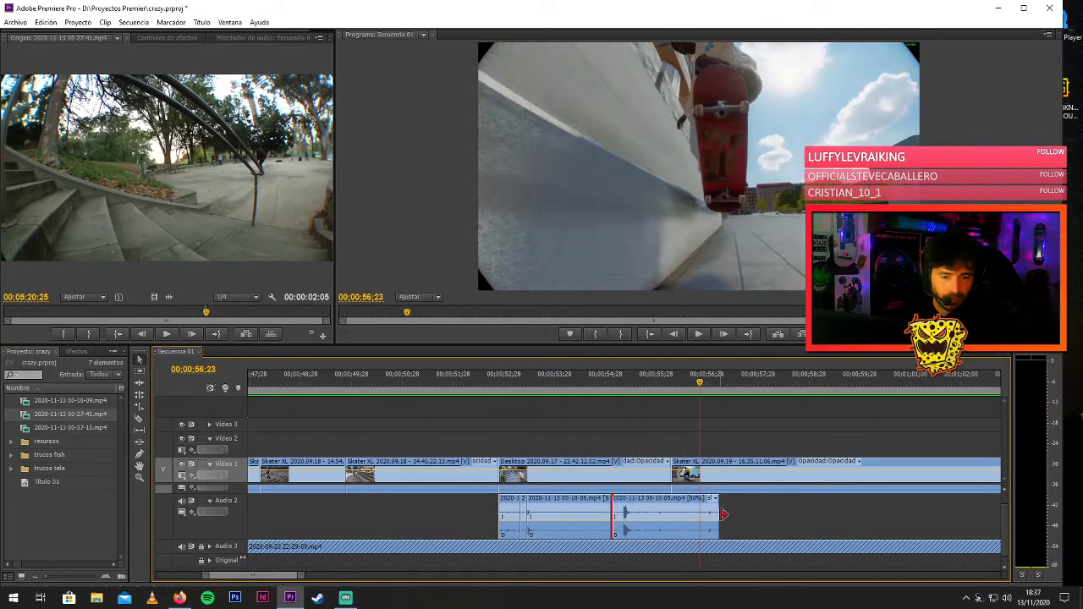
Trim the landing part's end to the end of the trick's video clip at about 00;00;56;05 and mute the Audio 3 music track.
drag(715, 513, 668, 513)
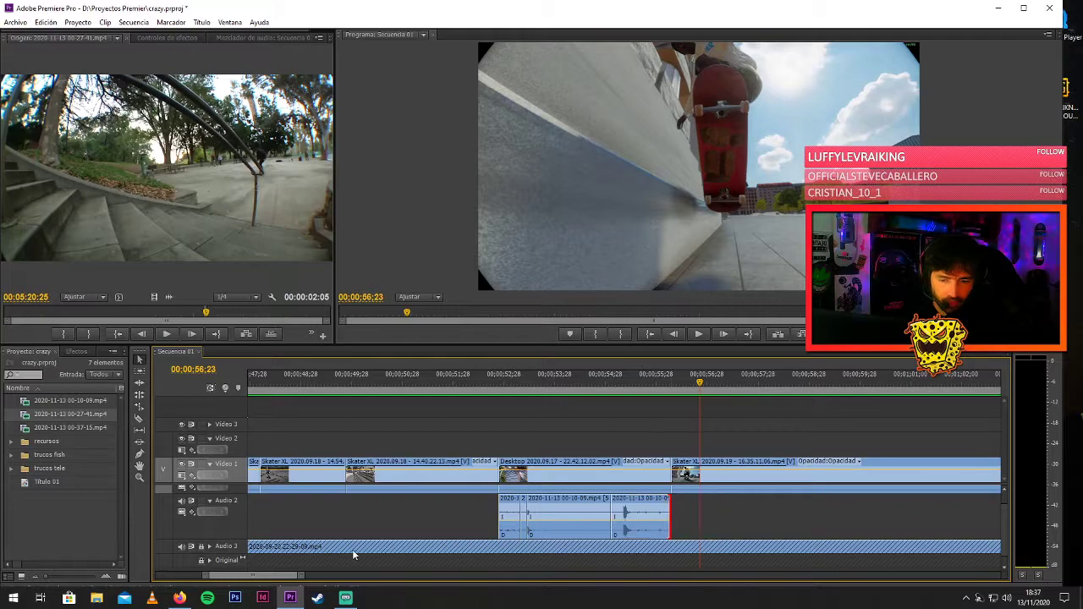
click(181, 546)
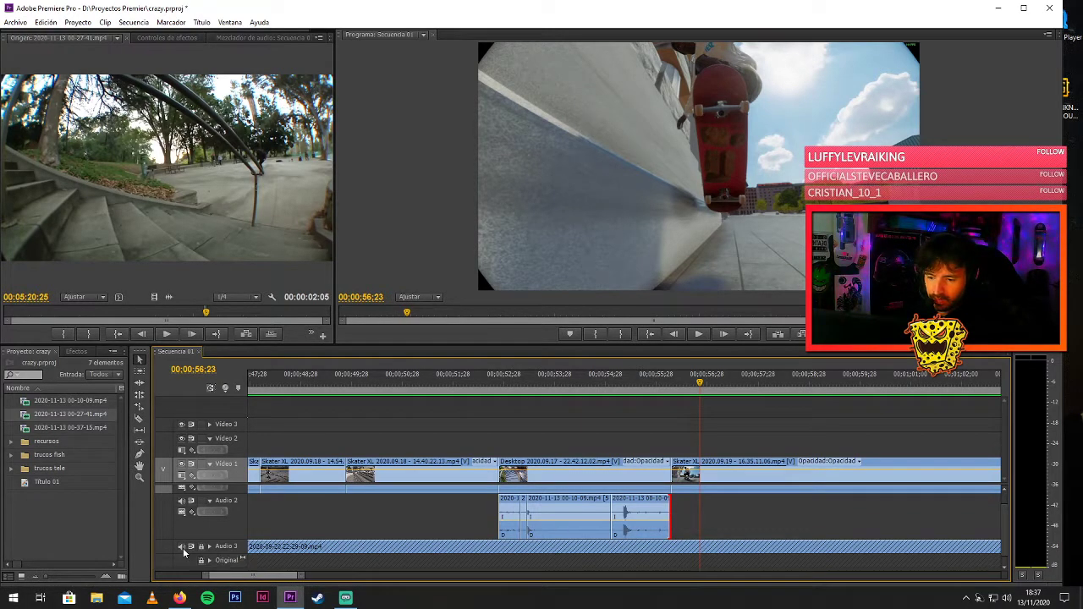
Play the earlier trick sounds from about 00;00;24;28 to 00;00;28;19 and bring the Audio 1 track into view.
drag(296, 576, 421, 588)
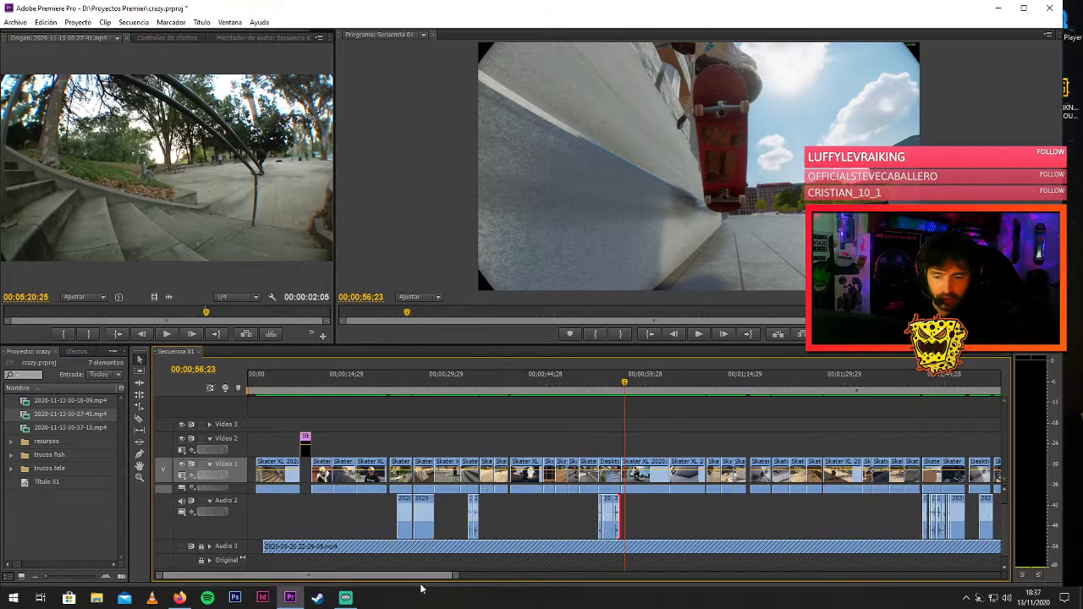
click(412, 383)
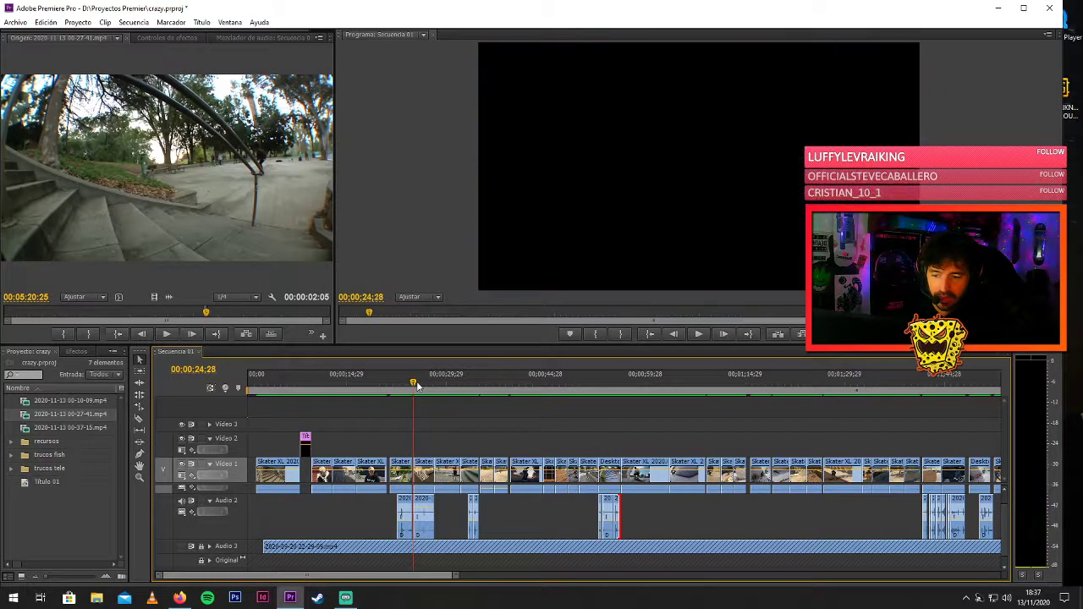
key(space)
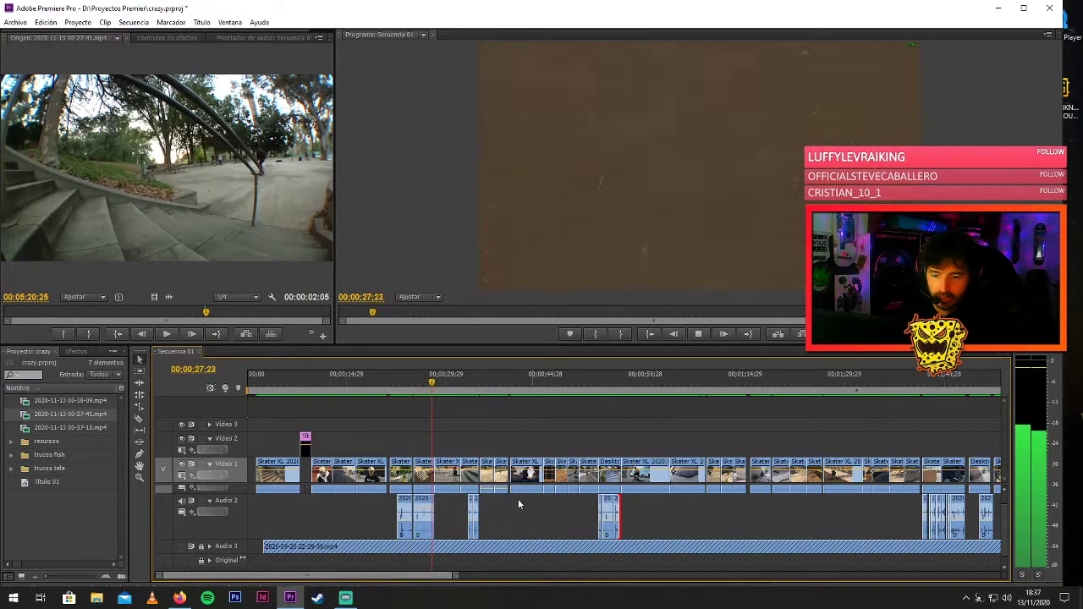
key(space)
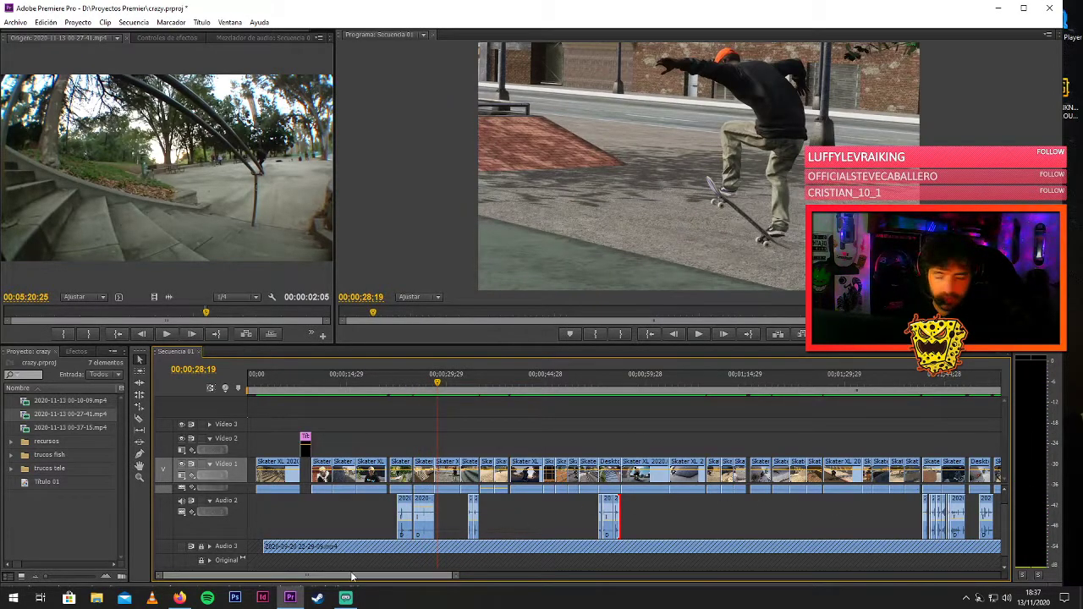
drag(457, 578, 393, 589)
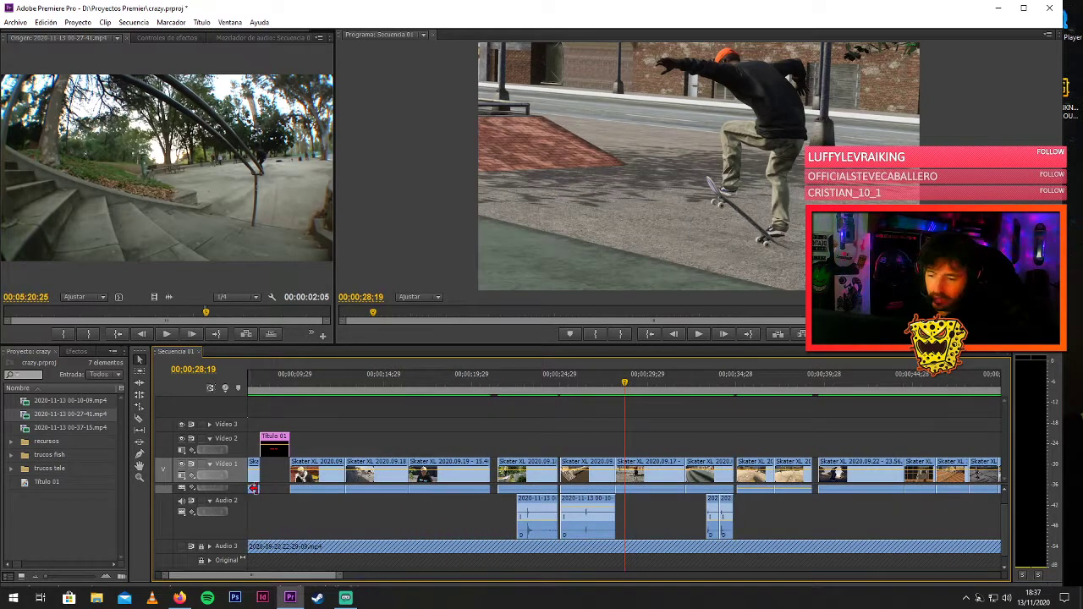
drag(1004, 516, 1010, 485)
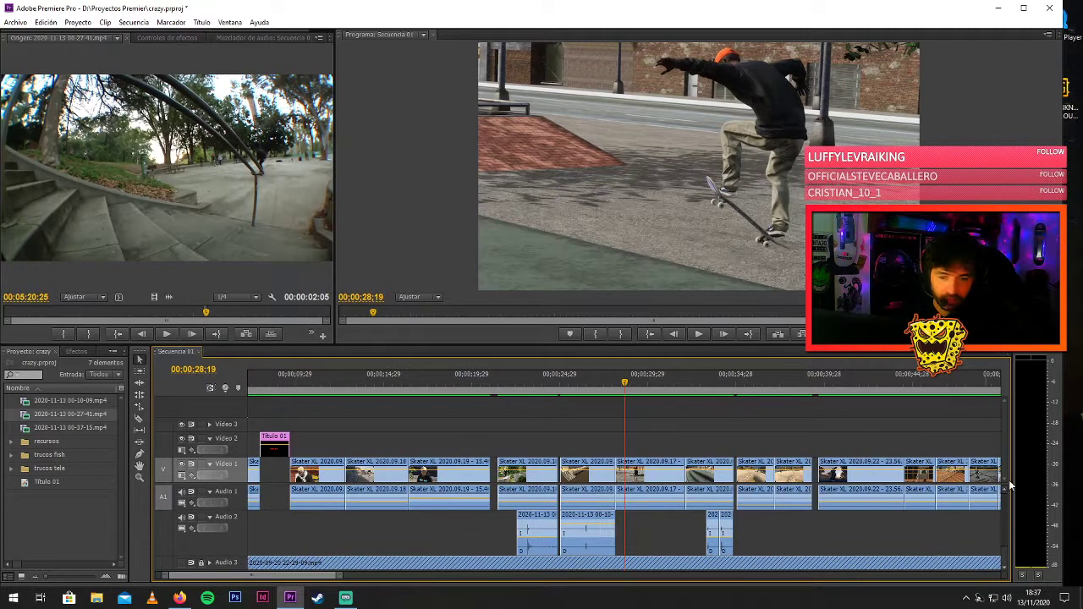